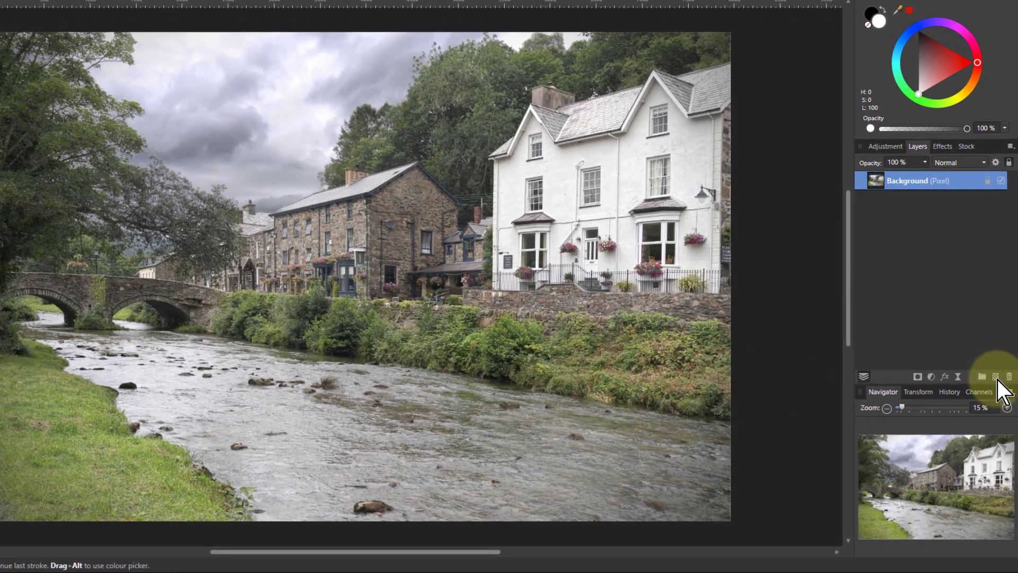
Step: Add an empty pixel layer above the river village photo's Background layer
{"action": "left_click", "coordinate": [997, 377]}
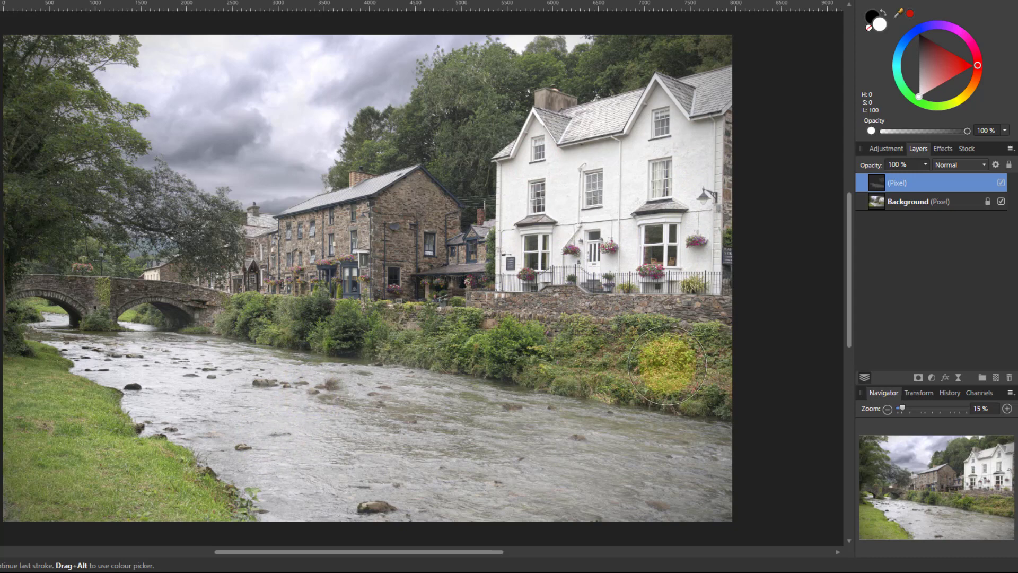
Step: Dab white paint onto the river on the new pixel layer
{"action": "left_click", "coordinate": [351, 393]}
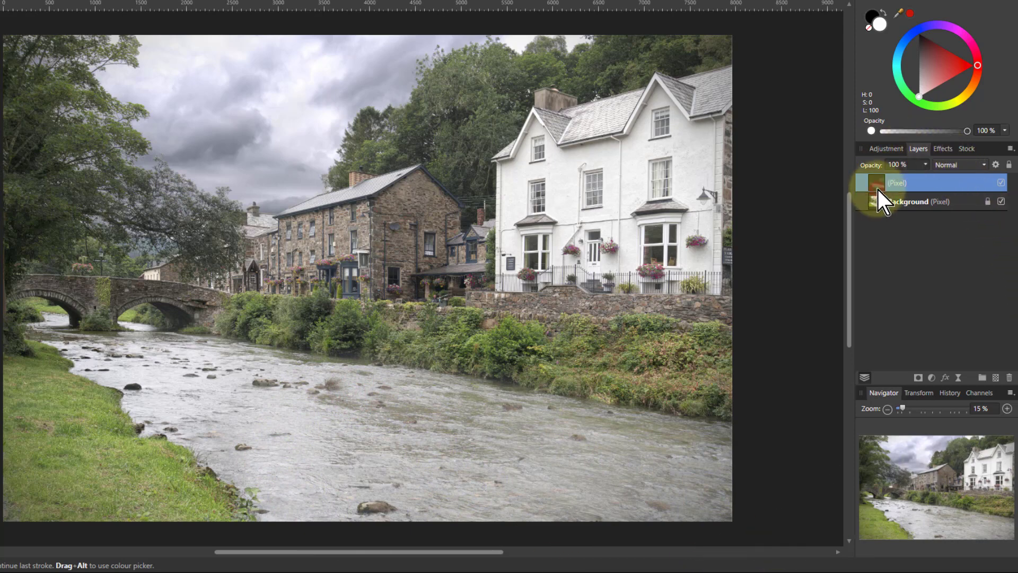
{"action": "left_click", "coordinate": [968, 165]}
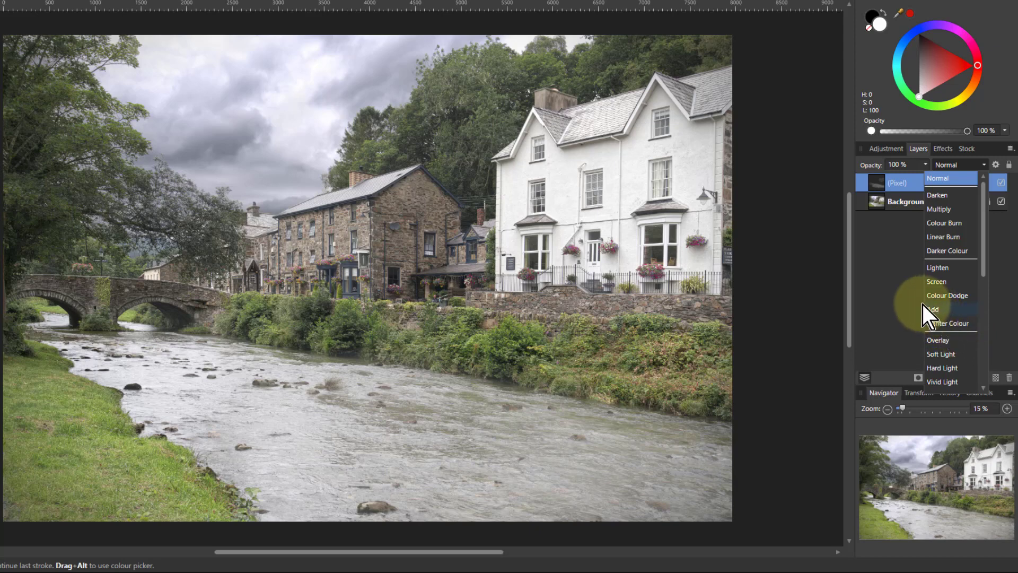
{"action": "left_click", "coordinate": [949, 166]}
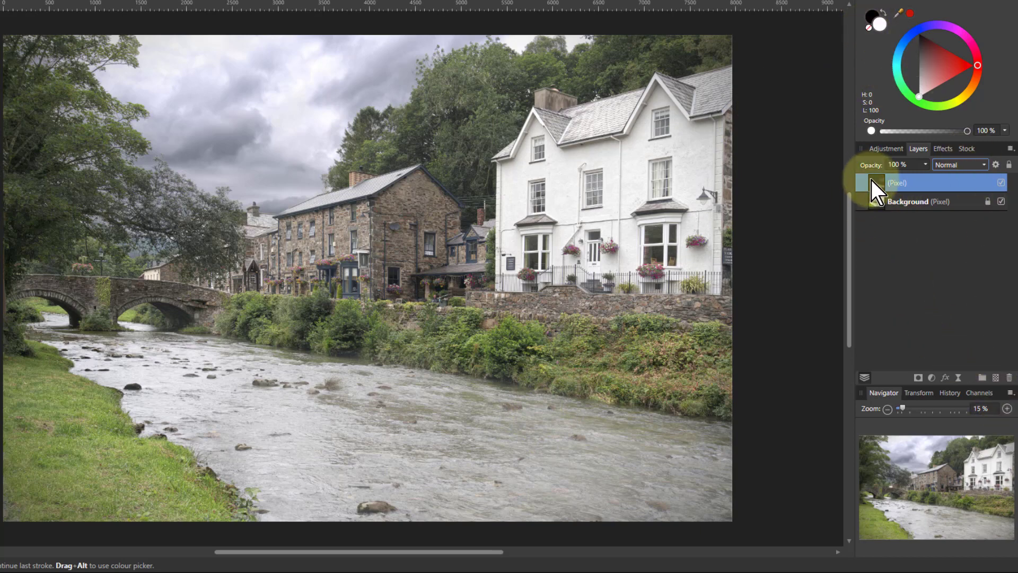
Step: On a new layer, darken the clouds with black paint, then add another empty layer on top
{"action": "left_click", "coordinate": [995, 378]}
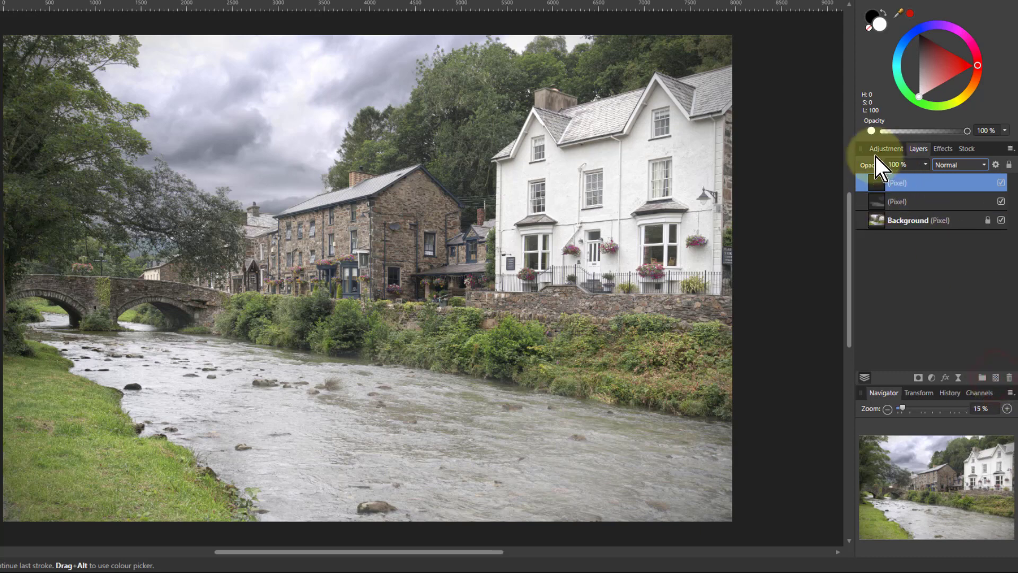
{"action": "left_click", "coordinate": [870, 14]}
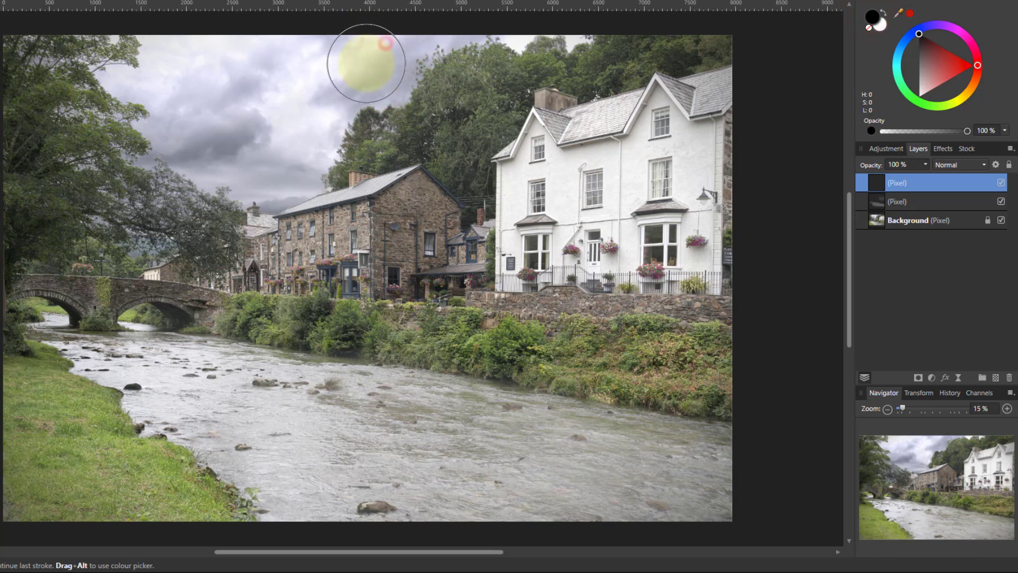
{"action": "mouse_move", "coordinate": [295, 143]}
{"action": "left_mouse_down"}
{"action": "mouse_move", "coordinate": [259, 159]}
{"action": "mouse_move", "coordinate": [242, 154]}
{"action": "mouse_move", "coordinate": [176, 90]}
{"action": "mouse_move", "coordinate": [189, 50]}
{"action": "mouse_move", "coordinate": [235, 58]}
{"action": "mouse_move", "coordinate": [264, 83]}
{"action": "mouse_move", "coordinate": [301, 84]}
{"action": "mouse_move", "coordinate": [312, 66]}
{"action": "mouse_move", "coordinate": [213, 53]}
{"action": "mouse_move", "coordinate": [187, 61]}
{"action": "mouse_move", "coordinate": [284, 158]}
{"action": "left_mouse_up"}
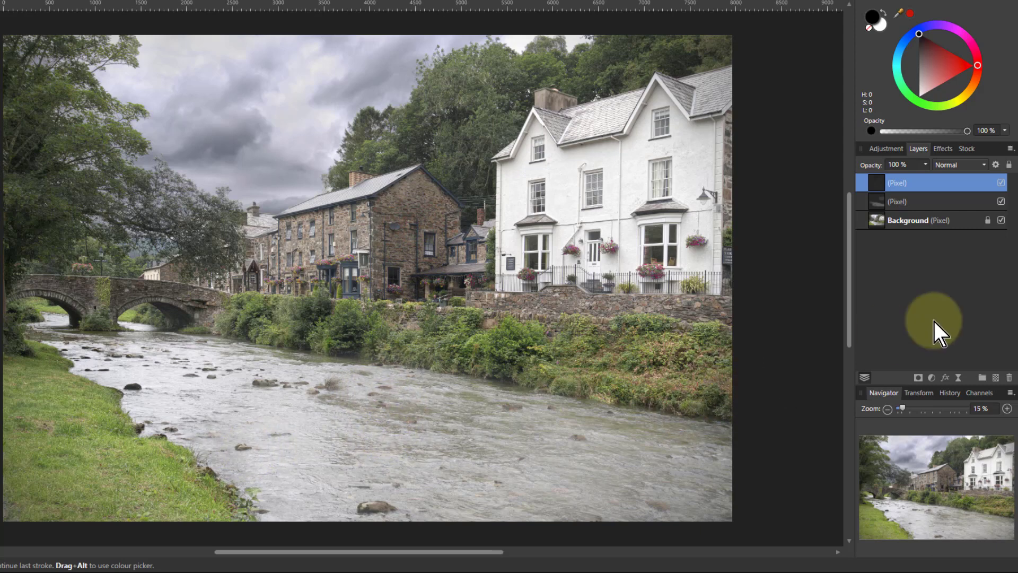
{"action": "left_click", "coordinate": [994, 377]}
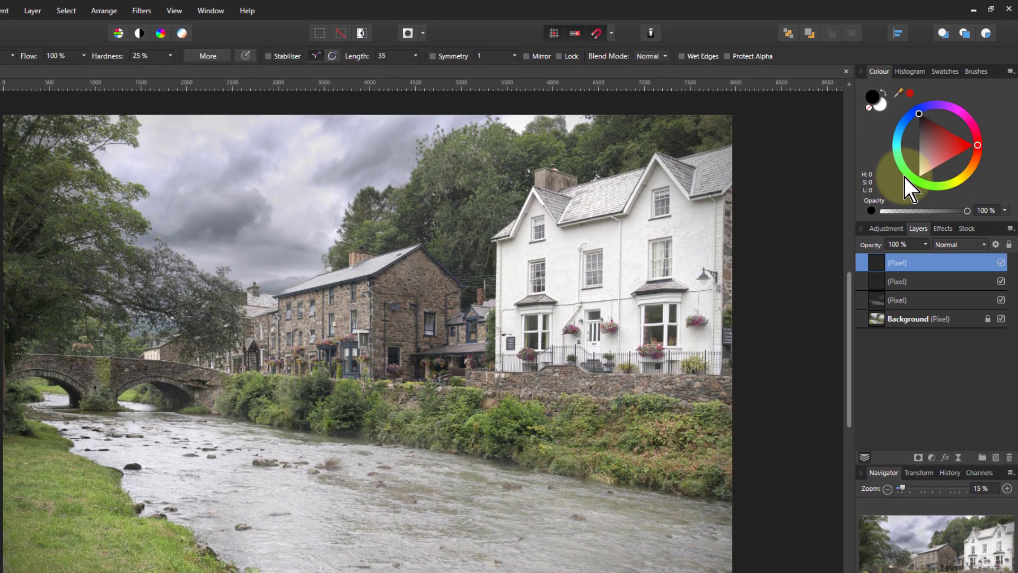
Step: Pick a soft texture brush from the Textures category of the brush library
{"action": "left_click", "coordinate": [976, 71]}
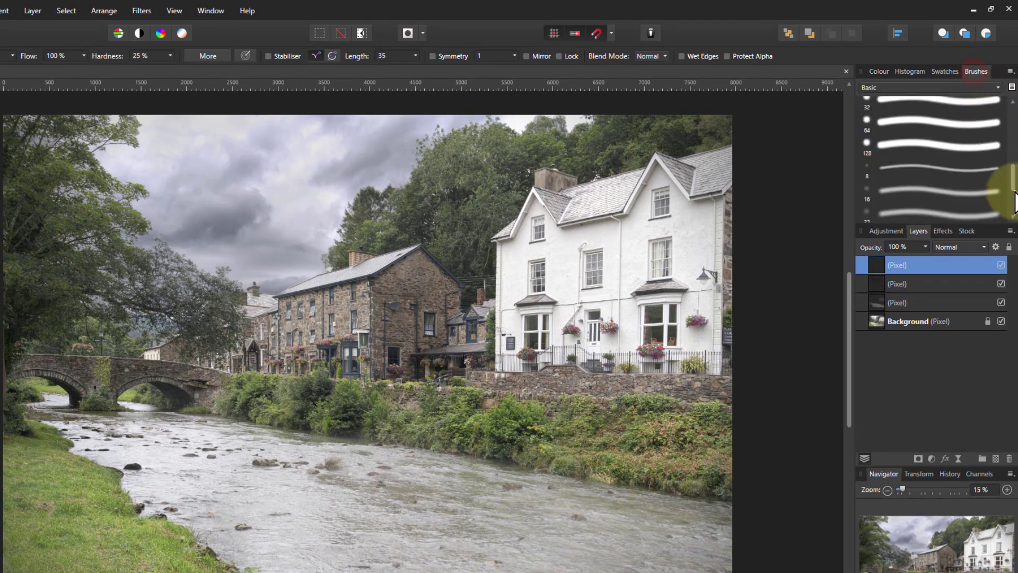
{"action": "left_click", "coordinate": [911, 87]}
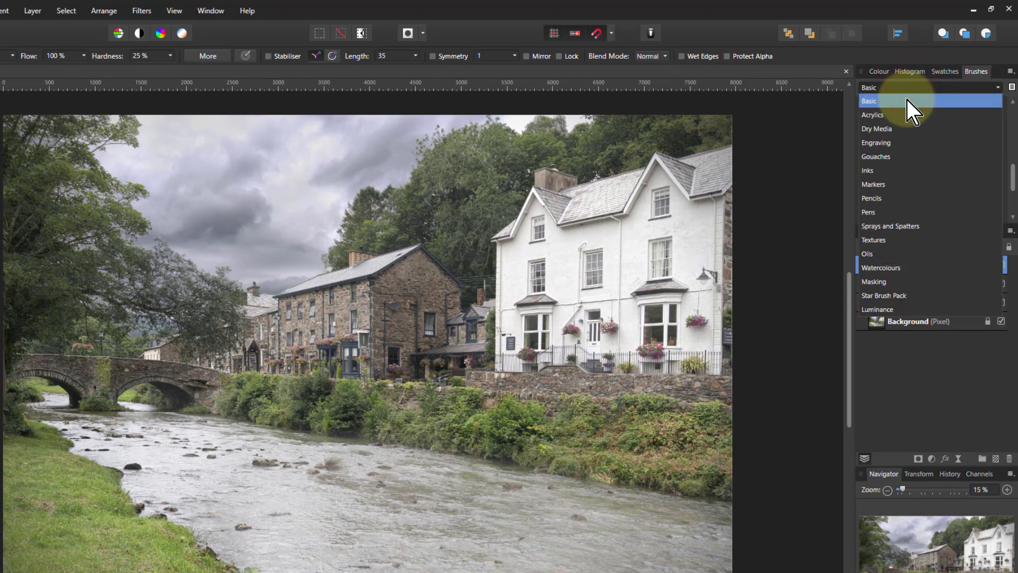
{"action": "left_click", "coordinate": [880, 241]}
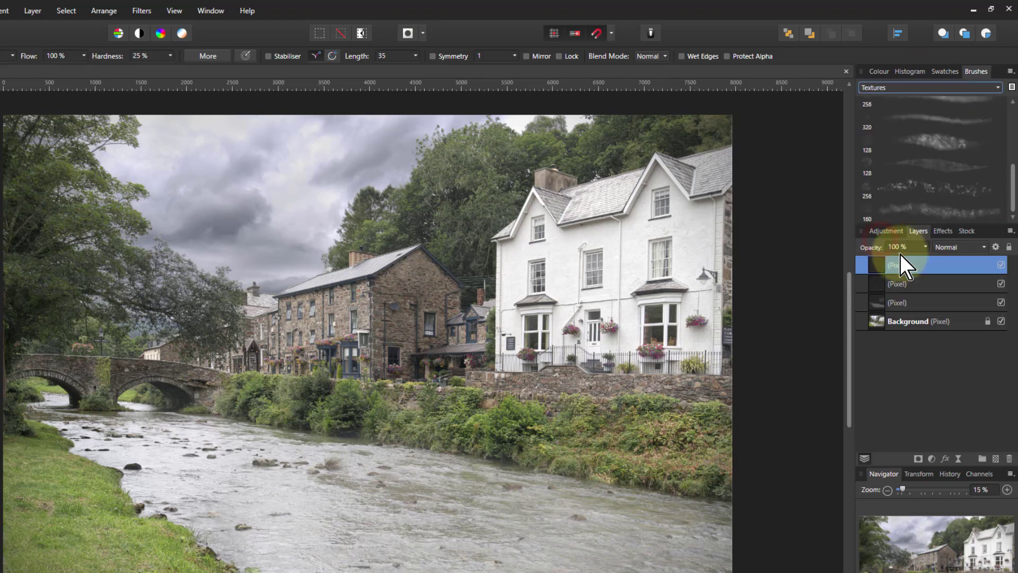
{"action": "left_click", "coordinate": [940, 139]}
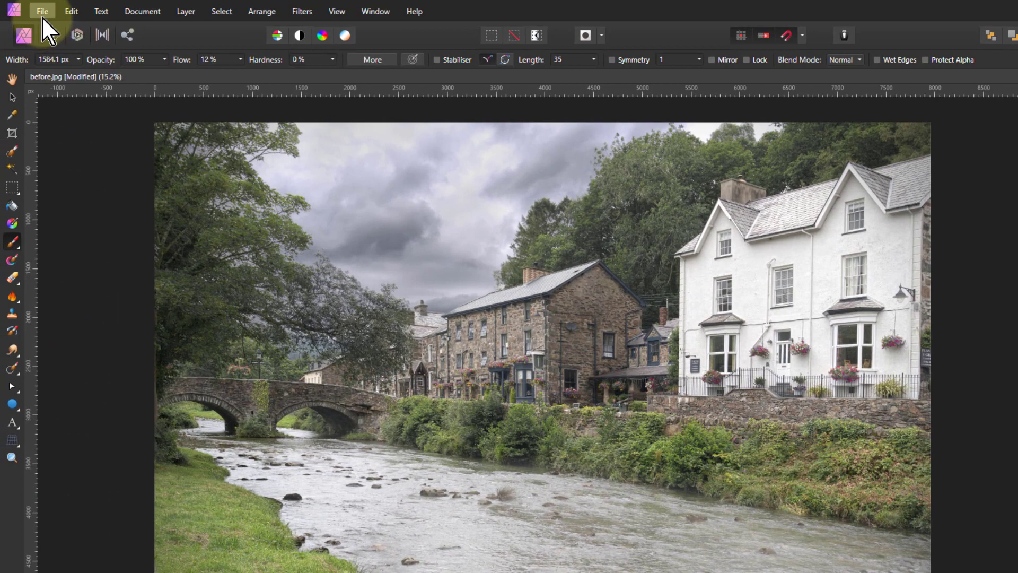
Step: Create a blank 3600 × 3000 px document from the 10R photo preset
{"action": "left_click", "coordinate": [41, 15]}
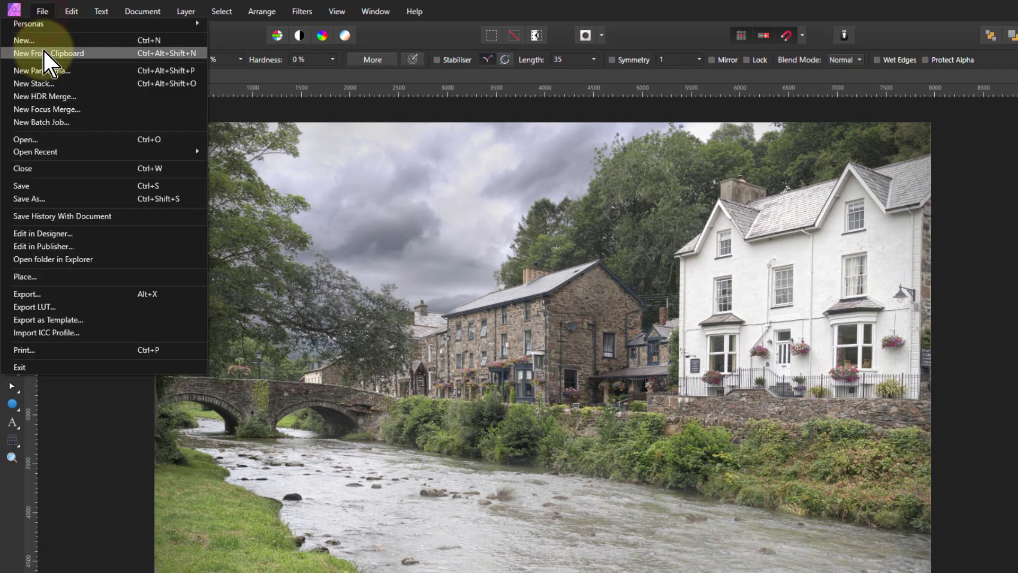
{"action": "left_click", "coordinate": [31, 41]}
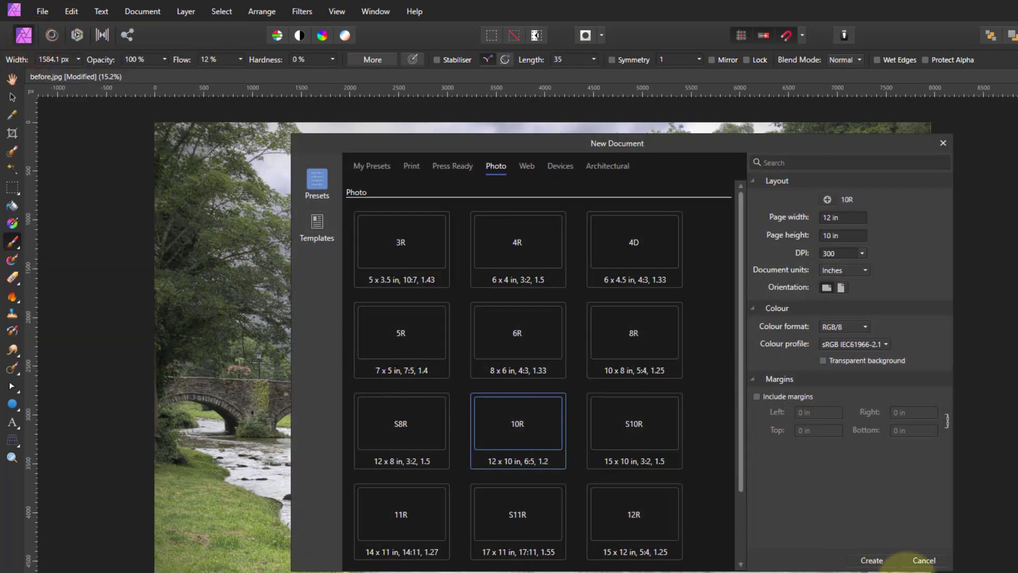
{"action": "left_click", "coordinate": [871, 560]}
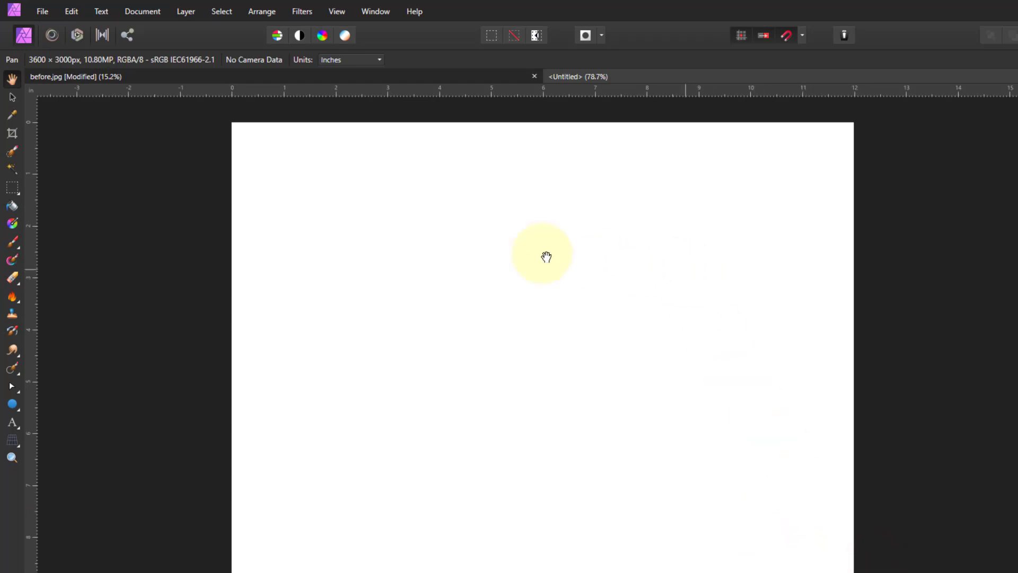
Step: Paint grey texture test strokes across the blank page and open the brush's full settings
{"action": "left_click", "coordinate": [12, 244]}
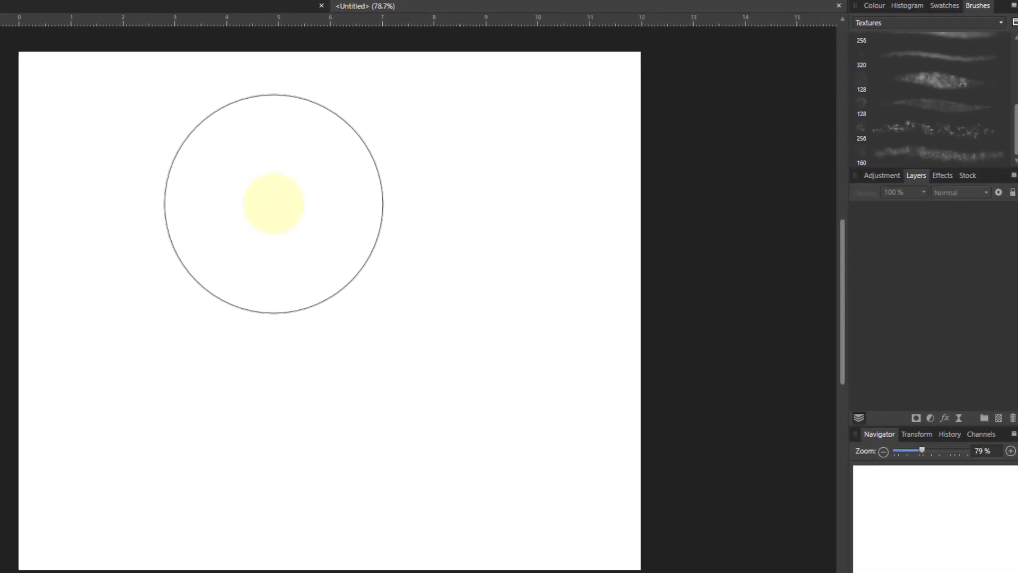
{"action": "left_click", "coordinate": [994, 416]}
{"action": "mouse_move", "coordinate": [610, 297]}
{"action": "left_mouse_down"}
{"action": "mouse_move", "coordinate": [532, 257]}
{"action": "mouse_move", "coordinate": [538, 245]}
{"action": "mouse_move", "coordinate": [366, 238]}
{"action": "mouse_move", "coordinate": [404, 200]}
{"action": "mouse_move", "coordinate": [487, 166]}
{"action": "left_mouse_up"}
{"action": "mouse_move", "coordinate": [286, 253]}
{"action": "left_mouse_down"}
{"action": "mouse_move", "coordinate": [456, 362]}
{"action": "mouse_move", "coordinate": [178, 400]}
{"action": "mouse_move", "coordinate": [111, 243]}
{"action": "left_mouse_up"}
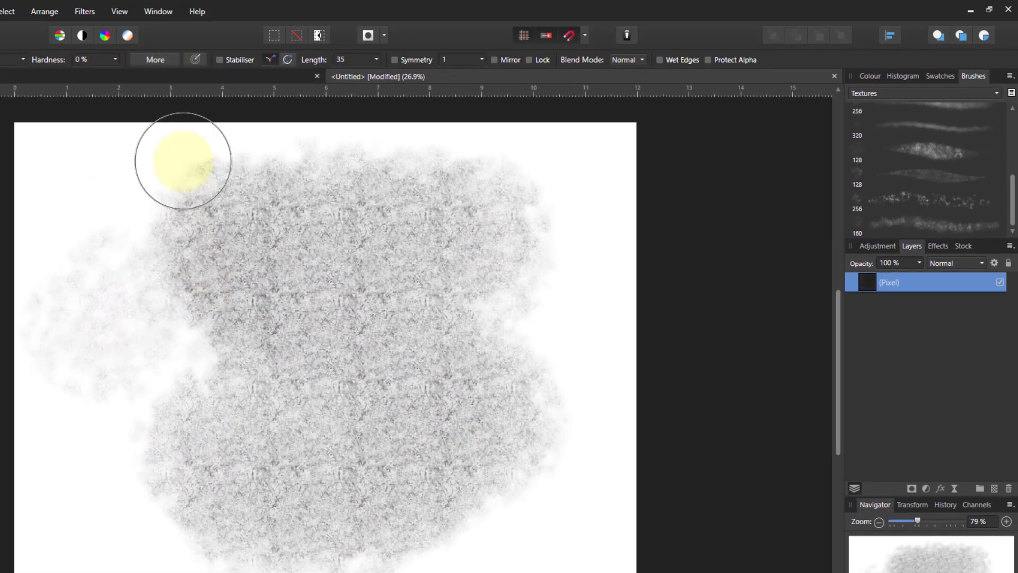
{"action": "left_click", "coordinate": [155, 61]}
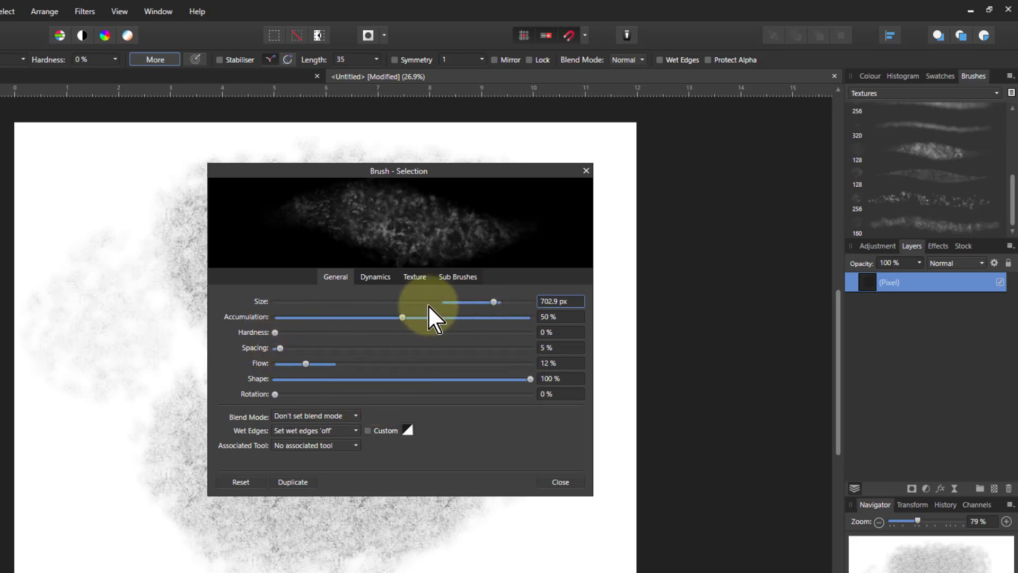
Step: Review the brush's Dynamics and General settings, then close the brush settings dialog
{"action": "left_click", "coordinate": [374, 274]}
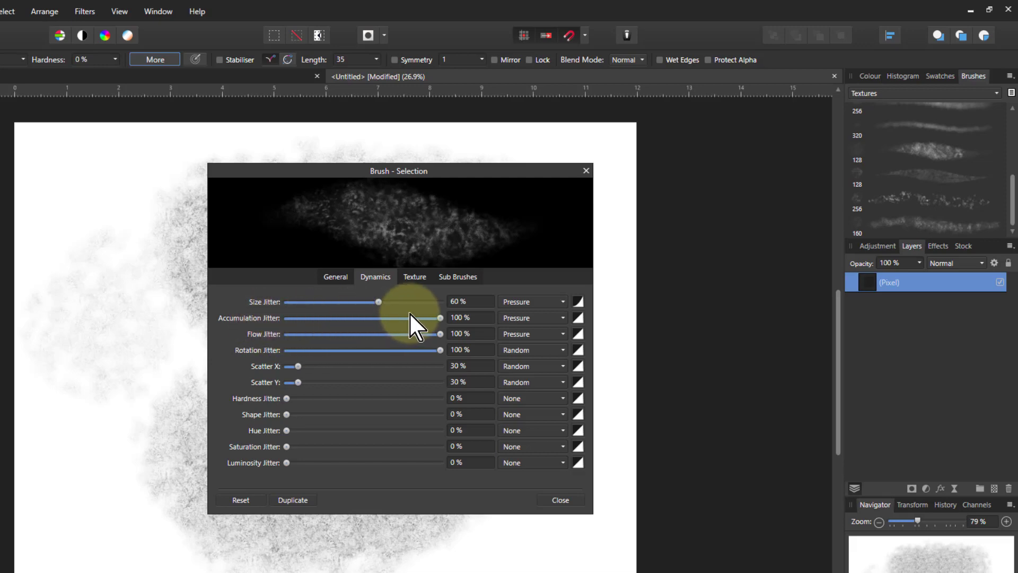
{"action": "left_click", "coordinate": [345, 280]}
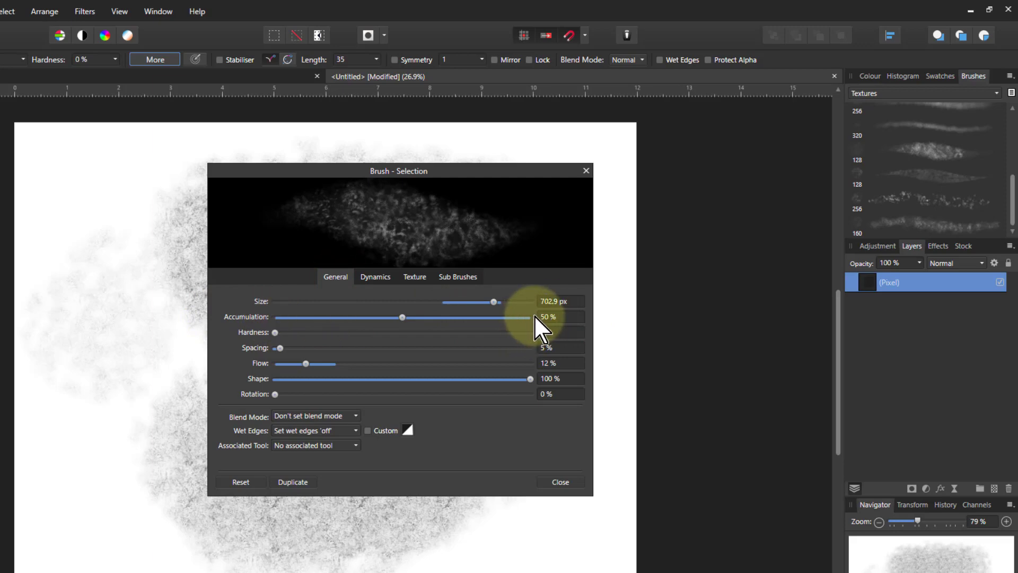
{"action": "left_click", "coordinate": [586, 171]}
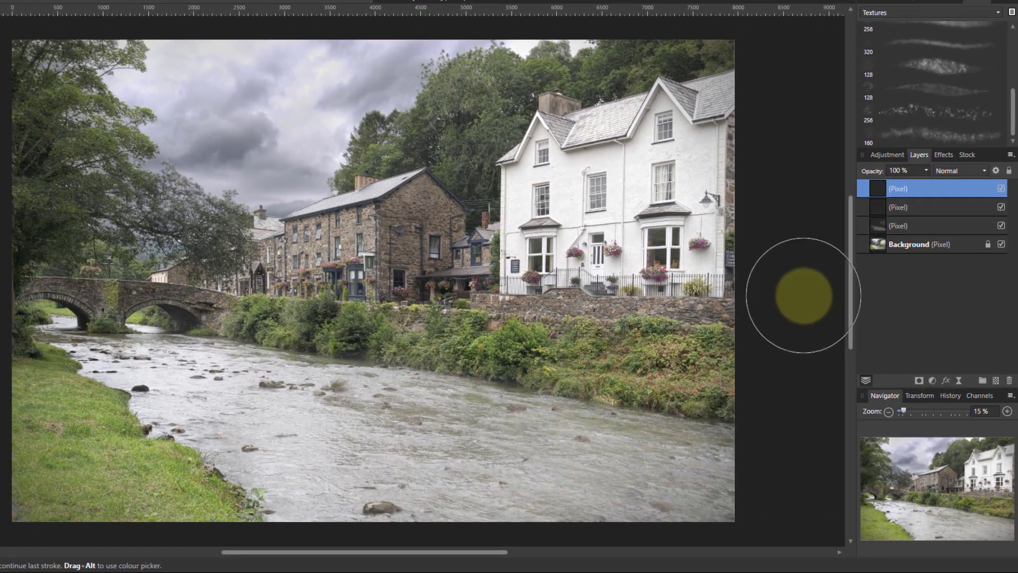
Step: Choose vivid purple (H 269, S 100, L 50) from the colour wheel
{"action": "left_click", "coordinate": [885, 5]}
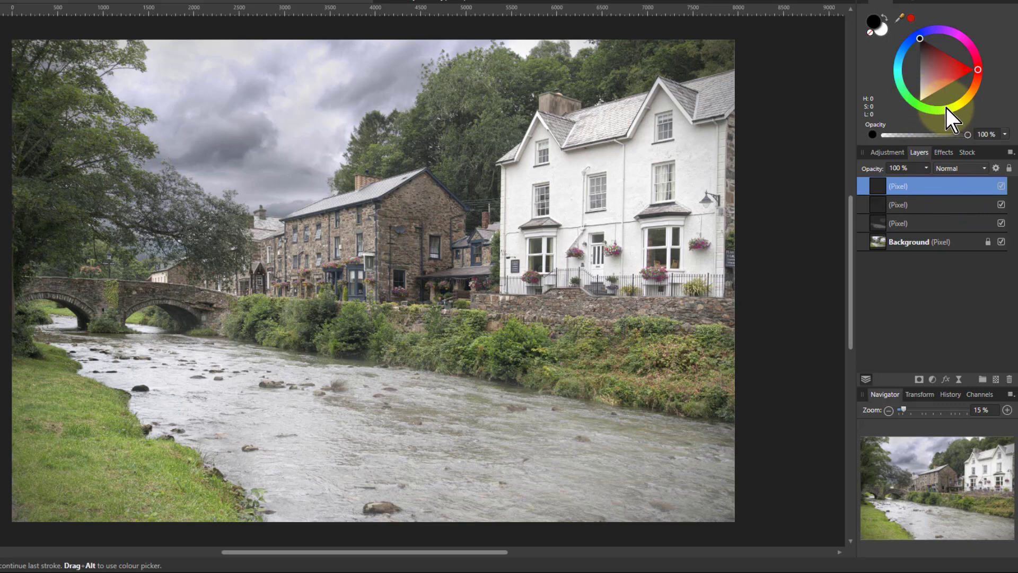
{"action": "left_click", "coordinate": [938, 29]}
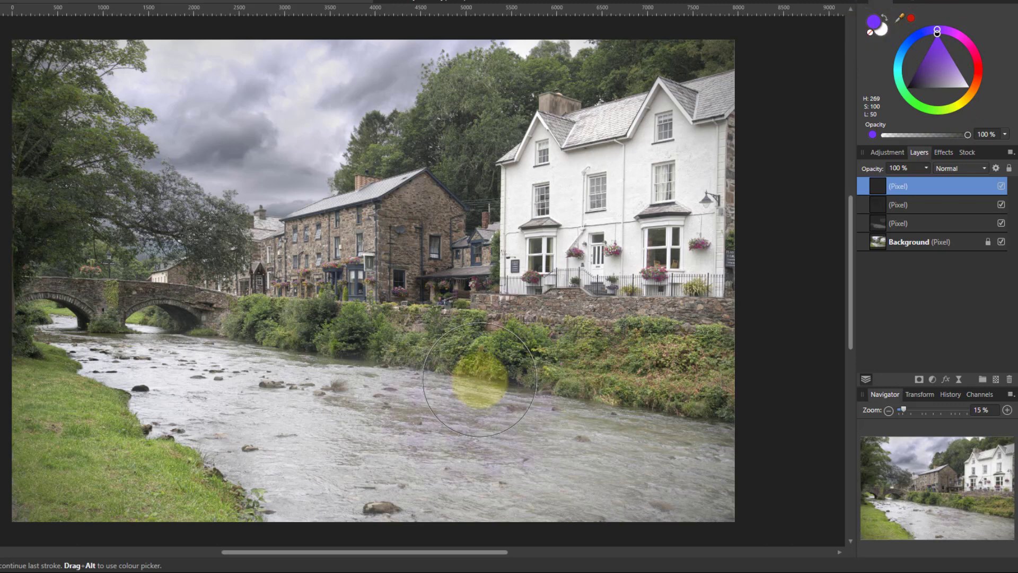
Step: Paint purple over the whole river, from the bridge across to the right side
{"action": "left_click", "coordinate": [374, 422]}
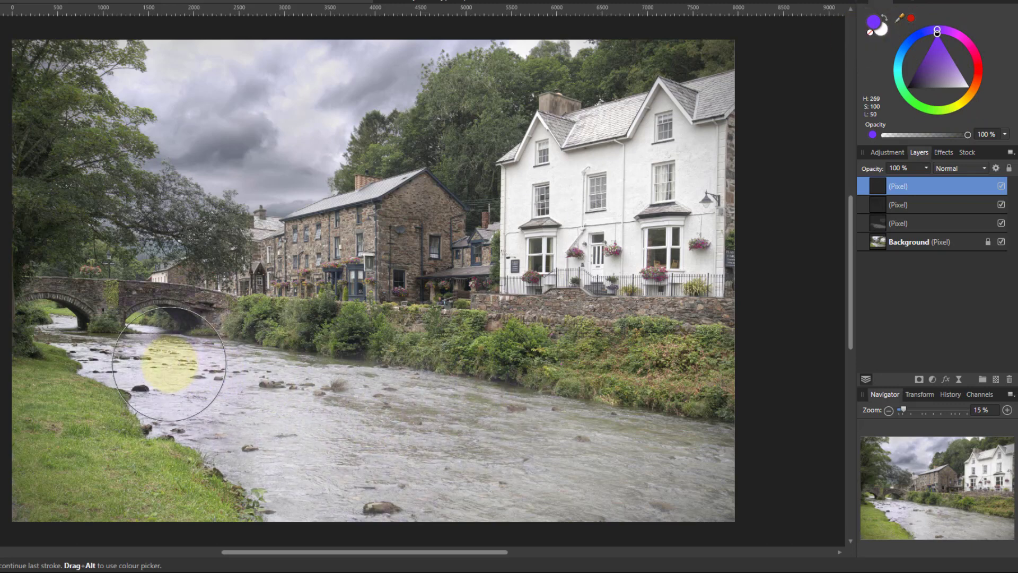
{"action": "left_click_drag", "start_coordinate": [170, 363], "coordinate": [121, 355]}
{"action": "key", "text": "["}
{"action": "key", "text": "["}
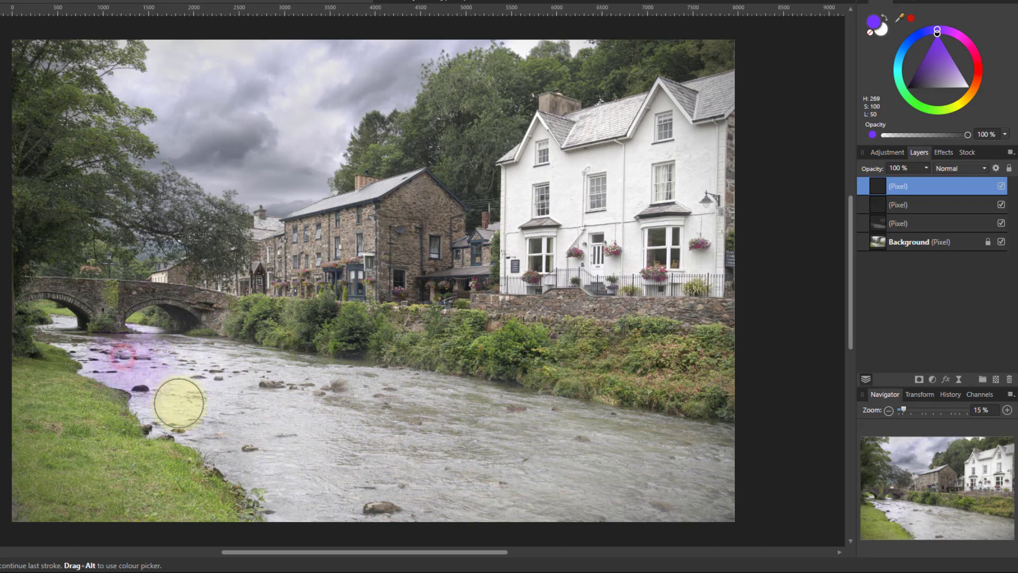
{"action": "mouse_move", "coordinate": [179, 402]}
{"action": "left_mouse_down"}
{"action": "mouse_move", "coordinate": [338, 516]}
{"action": "mouse_move", "coordinate": [240, 398]}
{"action": "mouse_move", "coordinate": [196, 366]}
{"action": "mouse_move", "coordinate": [372, 408]}
{"action": "left_mouse_up"}
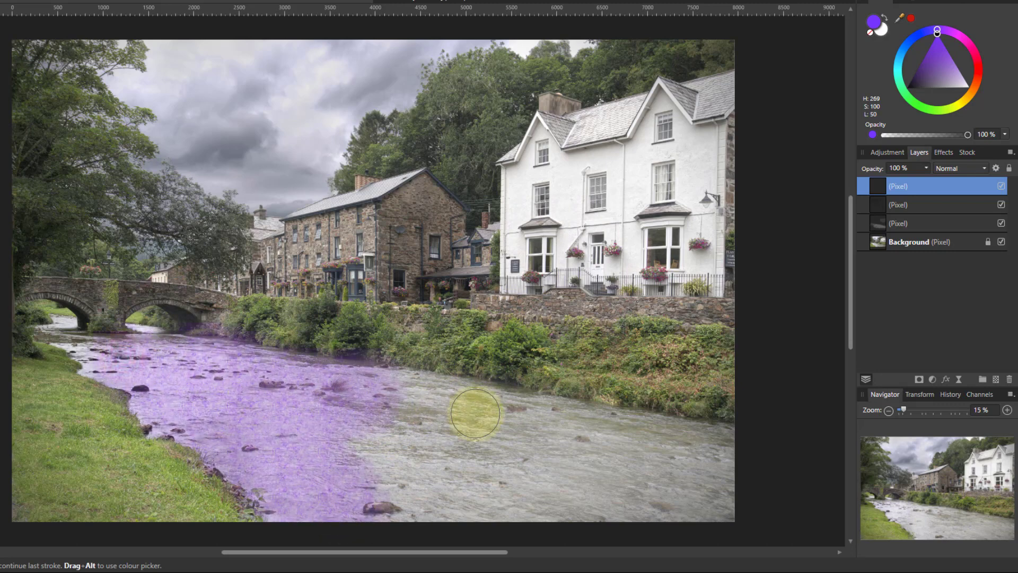
{"action": "mouse_move", "coordinate": [475, 413]}
{"action": "left_mouse_down"}
{"action": "mouse_move", "coordinate": [680, 422]}
{"action": "mouse_move", "coordinate": [764, 449]}
{"action": "mouse_move", "coordinate": [422, 474]}
{"action": "mouse_move", "coordinate": [342, 467]}
{"action": "mouse_move", "coordinate": [491, 522]}
{"action": "mouse_move", "coordinate": [753, 519]}
{"action": "left_mouse_up"}
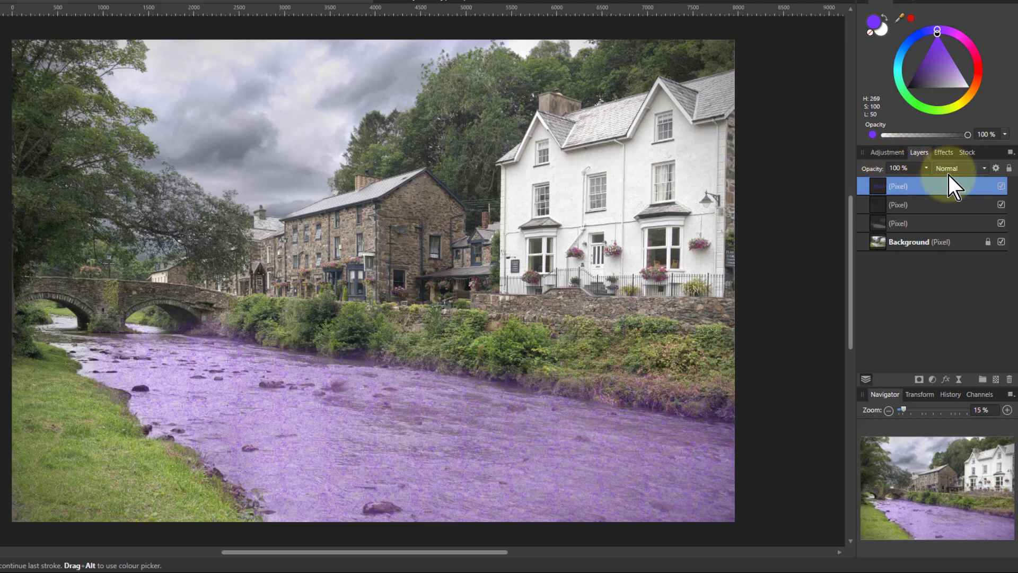
Step: Lower the purple layer to 16% opacity and add a new empty pixel layer
{"action": "left_click_drag", "start_coordinate": [925, 192], "coordinate": [862, 192]}
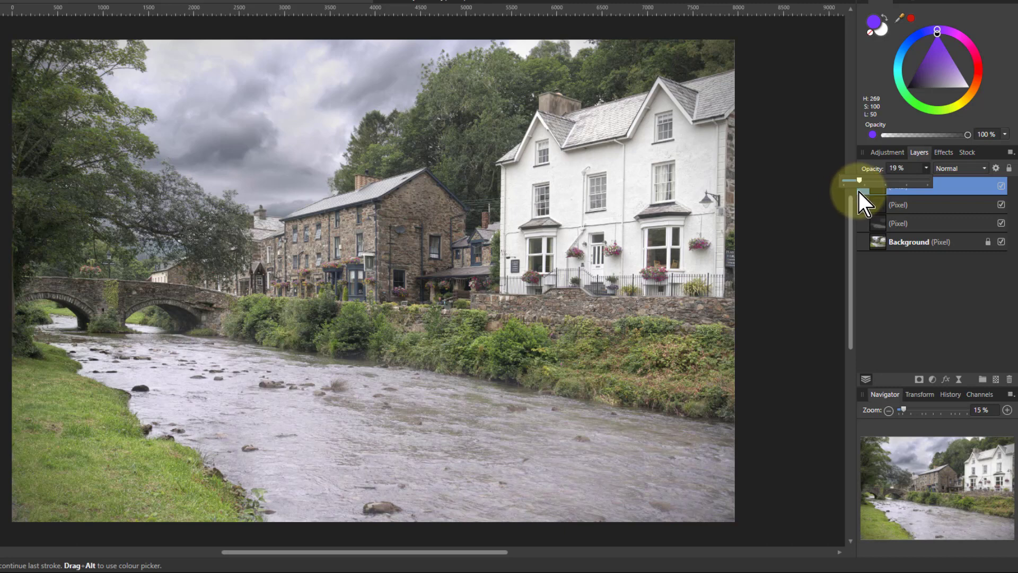
{"action": "left_click_drag", "start_coordinate": [857, 192], "coordinate": [856, 191]}
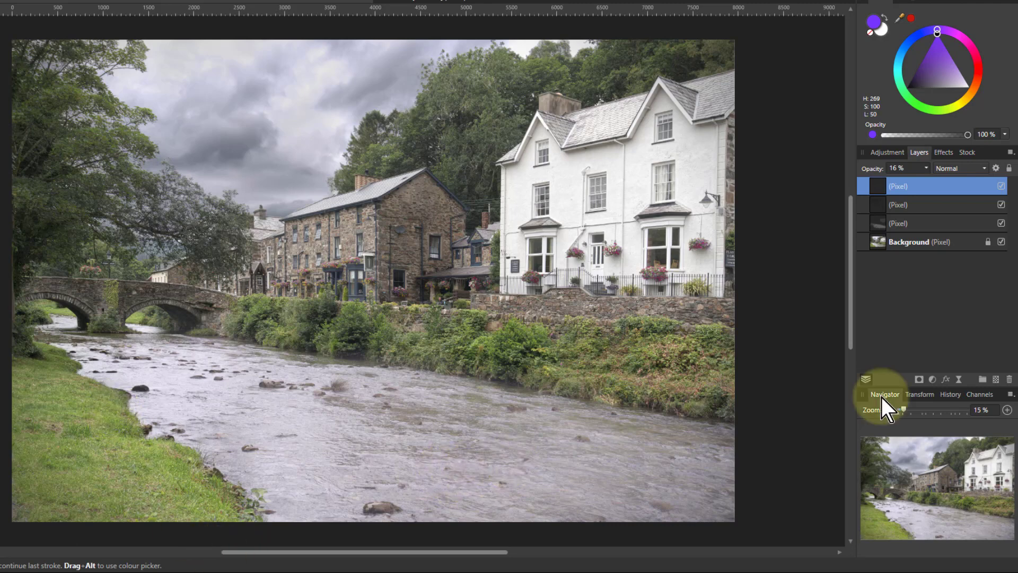
{"action": "left_click", "coordinate": [995, 380]}
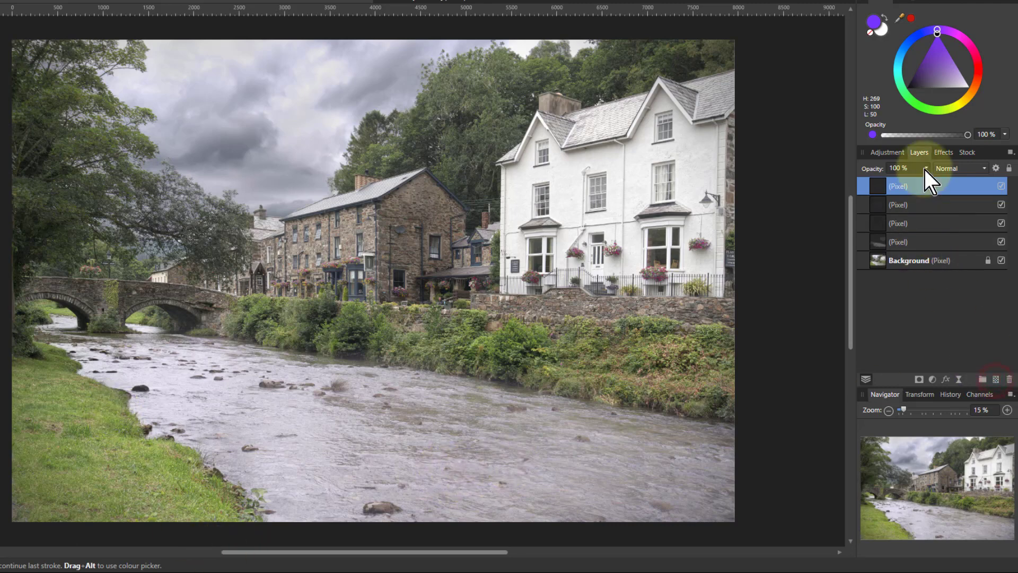
Step: Set the paint colour to yellow-green (H 77, S 100, L 50)
{"action": "left_click", "coordinate": [917, 104]}
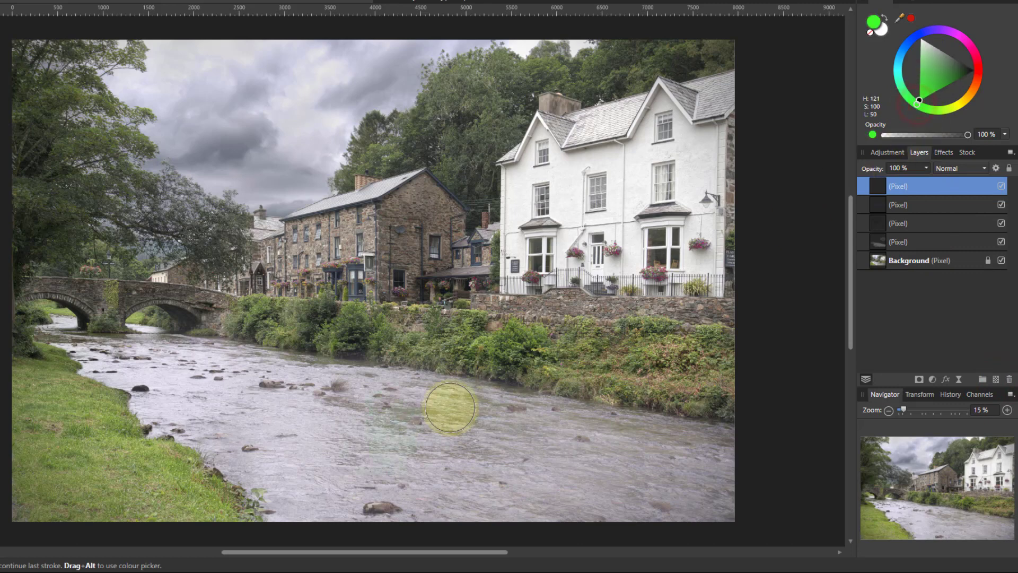
{"action": "left_click", "coordinate": [952, 107]}
{"action": "left_click_drag", "start_coordinate": [954, 107], "coordinate": [947, 111]}
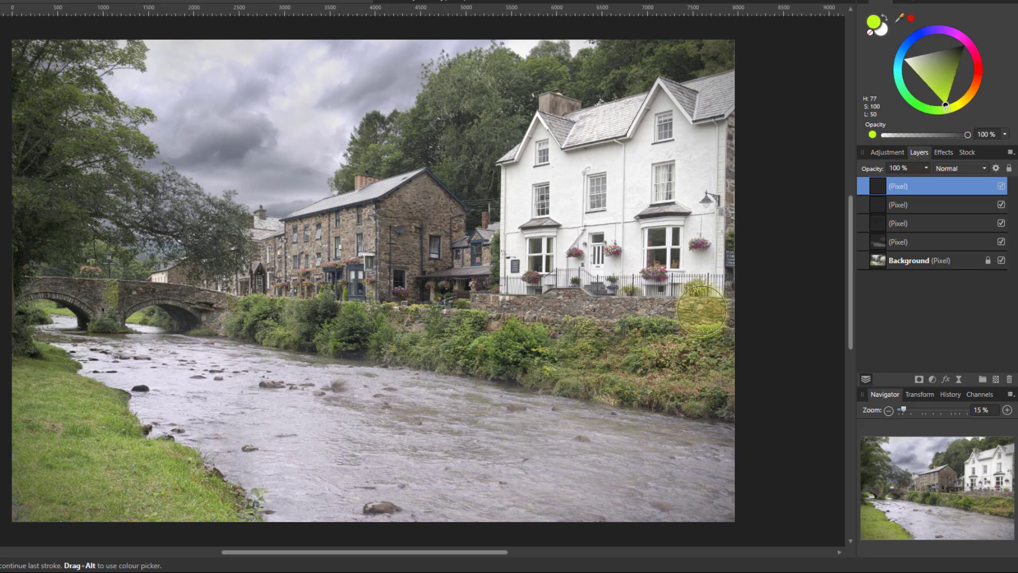
Step: Paint yellow-green over the left-bank grass and riverside bushes, then reduce the layer to 28% opacity
{"action": "key", "text": "bracketright"}
{"action": "key", "text": "bracketright"}
{"action": "key", "text": "bracketright"}
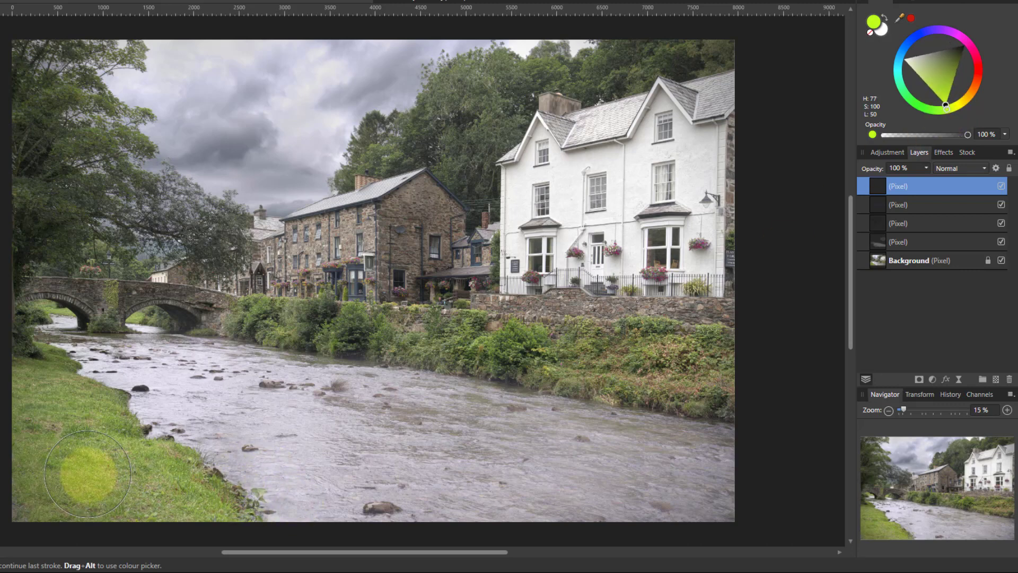
{"action": "mouse_move", "coordinate": [40, 387]}
{"action": "left_mouse_down"}
{"action": "mouse_move", "coordinate": [27, 382]}
{"action": "mouse_move", "coordinate": [125, 505]}
{"action": "mouse_move", "coordinate": [110, 495]}
{"action": "mouse_move", "coordinate": [106, 530]}
{"action": "left_mouse_up"}
{"action": "mouse_move", "coordinate": [303, 386]}
{"action": "left_mouse_down"}
{"action": "mouse_move", "coordinate": [291, 329]}
{"action": "mouse_move", "coordinate": [274, 324]}
{"action": "left_mouse_up"}
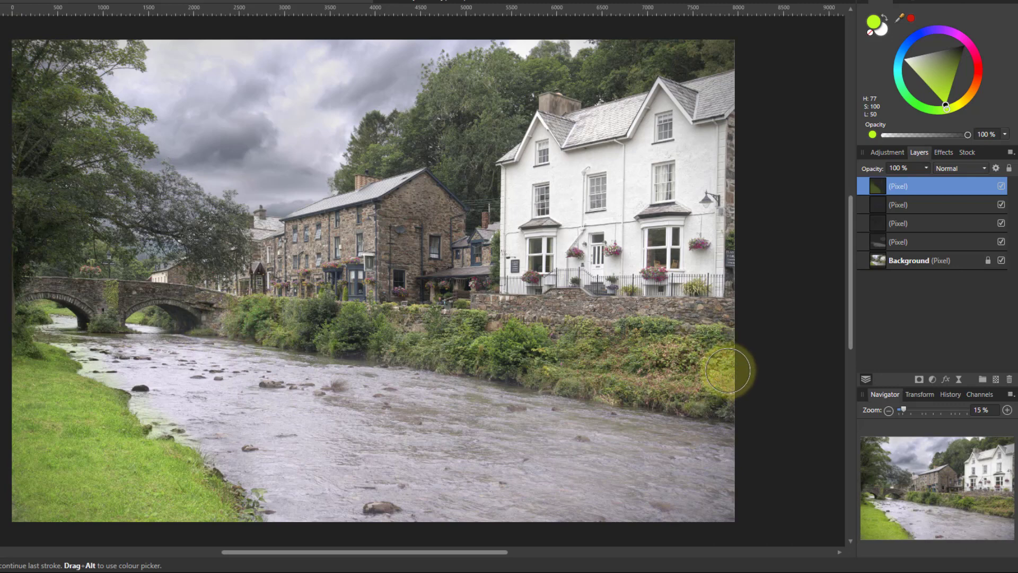
{"action": "left_click", "coordinate": [727, 370], "text": "shift"}
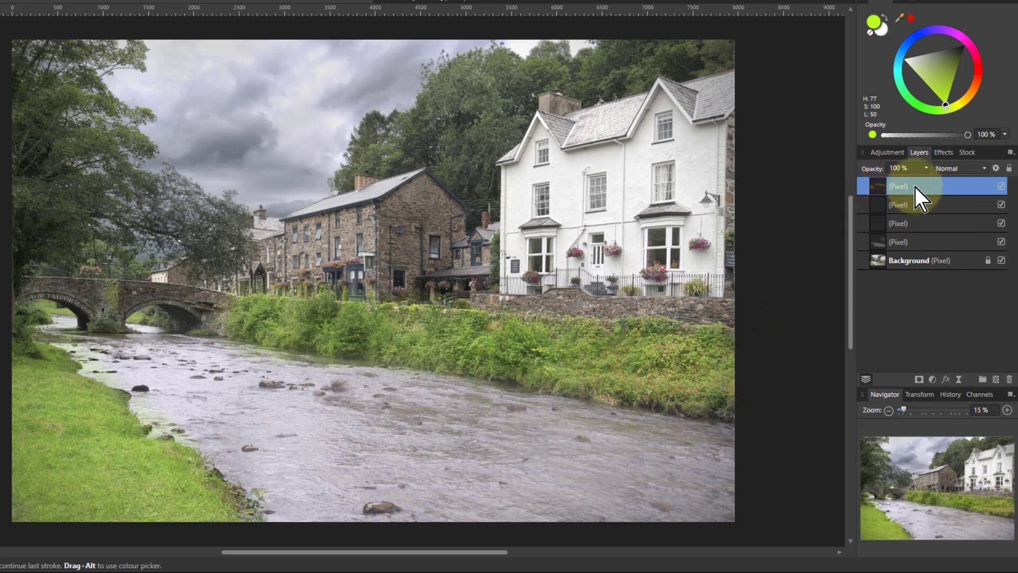
{"action": "left_click_drag", "start_coordinate": [906, 185], "coordinate": [788, 193]}
{"action": "mouse_move", "coordinate": [867, 196]}
{"action": "left_mouse_down"}
{"action": "mouse_move", "coordinate": [848, 195]}
{"action": "mouse_move", "coordinate": [867, 193]}
{"action": "left_mouse_up"}
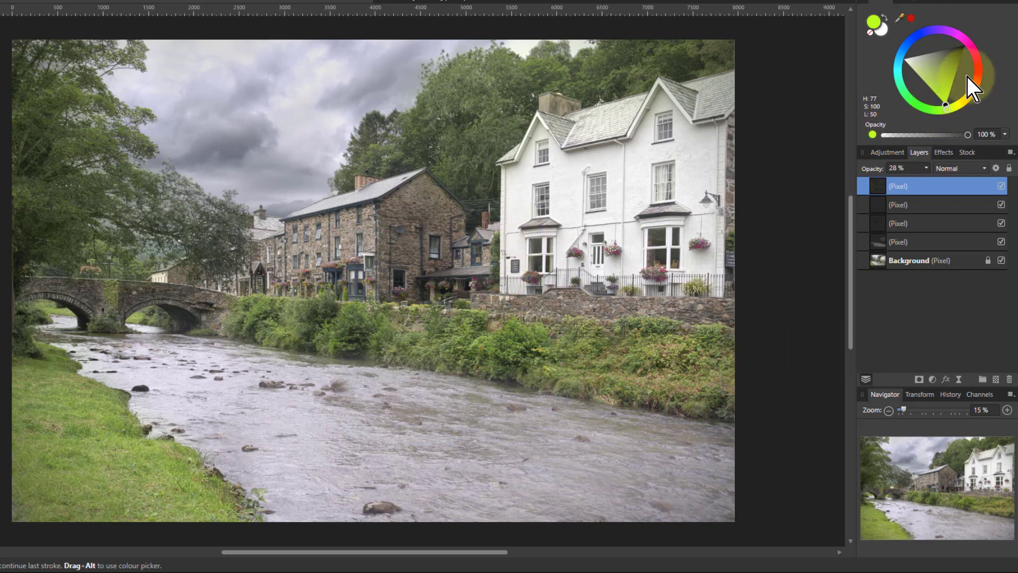
Step: Choose red-pink paint and the 64 px round brush from the Basic category
{"action": "left_click", "coordinate": [978, 56]}
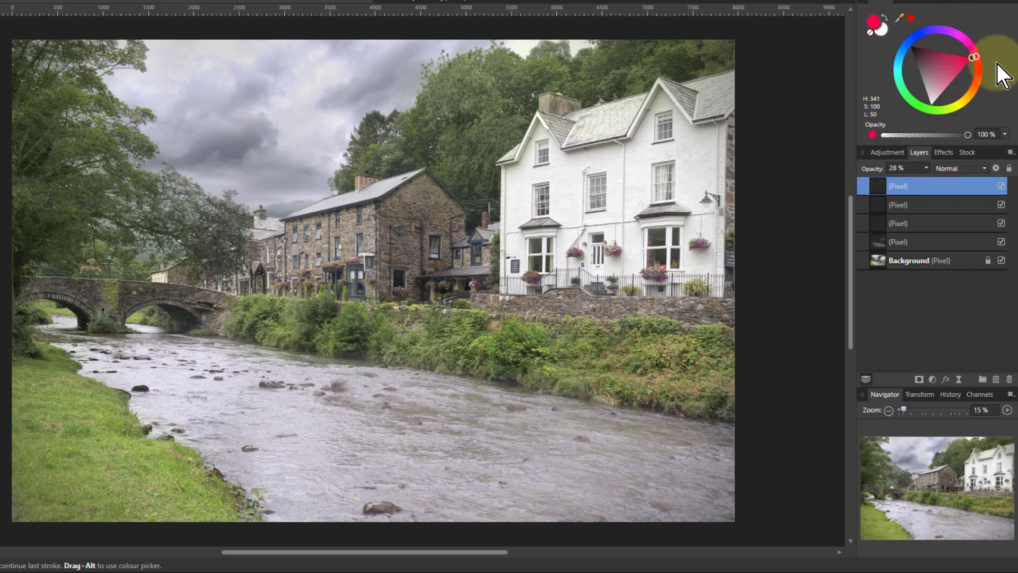
{"action": "left_click", "coordinate": [973, 1]}
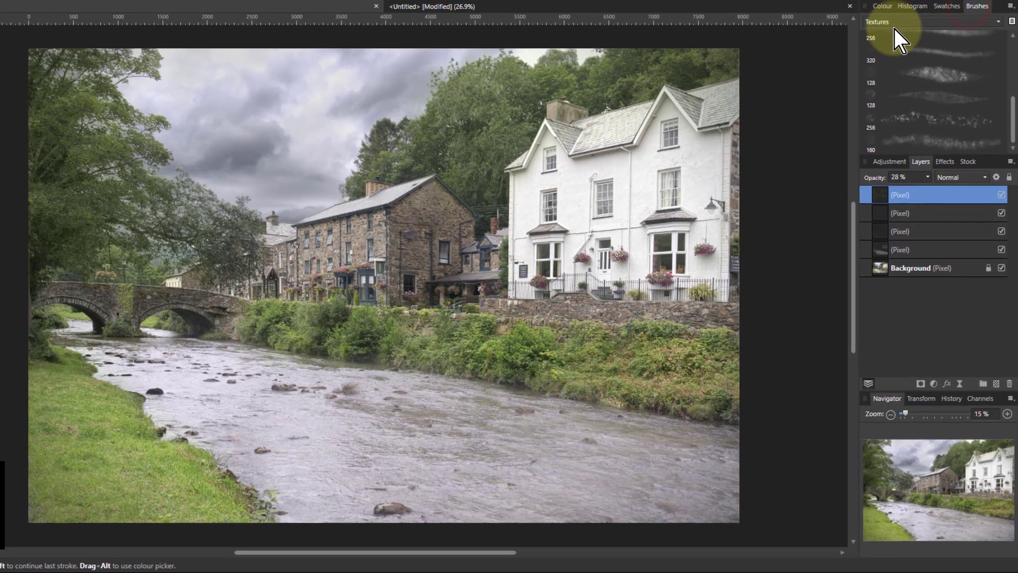
{"action": "left_click", "coordinate": [896, 22]}
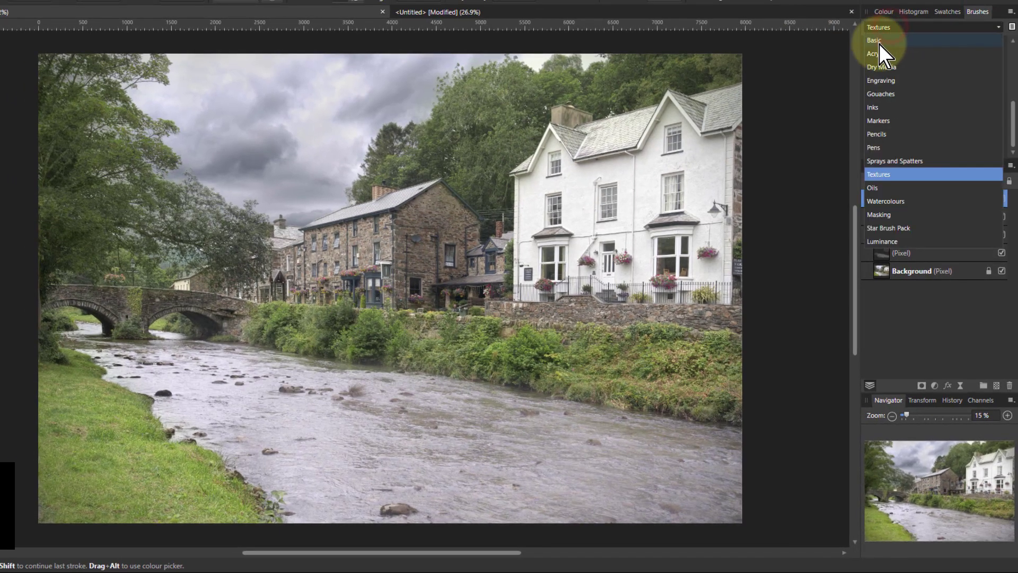
{"action": "left_click", "coordinate": [878, 41]}
{"action": "scroll", "coordinate": [913, 119], "scroll_direction": "down", "scroll_amount": 1}
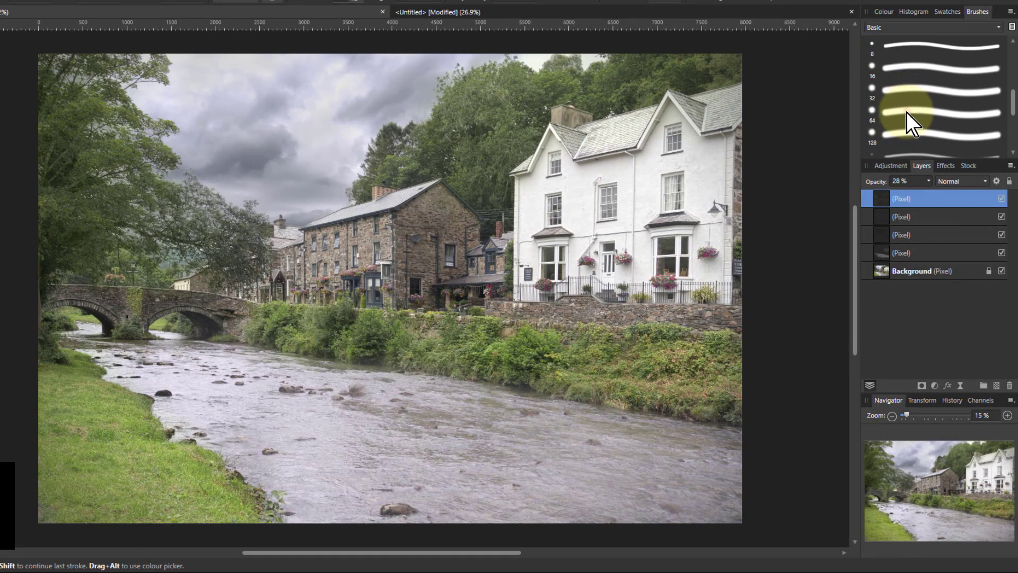
{"action": "left_click", "coordinate": [906, 112]}
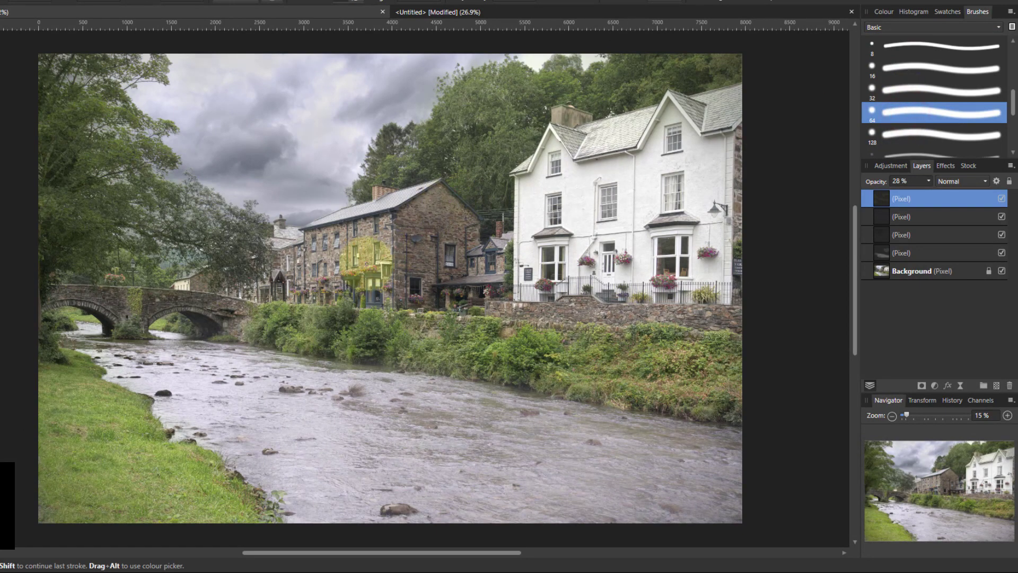
Step: Undo a test stroke, set brush opacity to 9%, and brush a faint tint over the stone house facade
{"action": "mouse_move", "coordinate": [366, 263]}
{"action": "left_mouse_down"}
{"action": "mouse_move", "coordinate": [352, 255]}
{"action": "mouse_move", "coordinate": [364, 244]}
{"action": "left_mouse_up"}
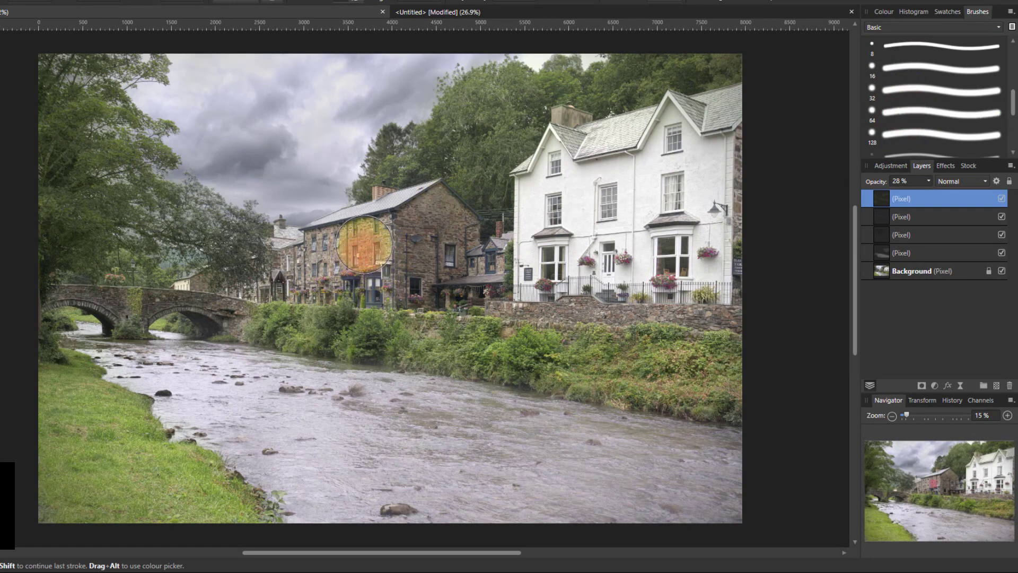
{"action": "key", "text": "ctrl+z"}
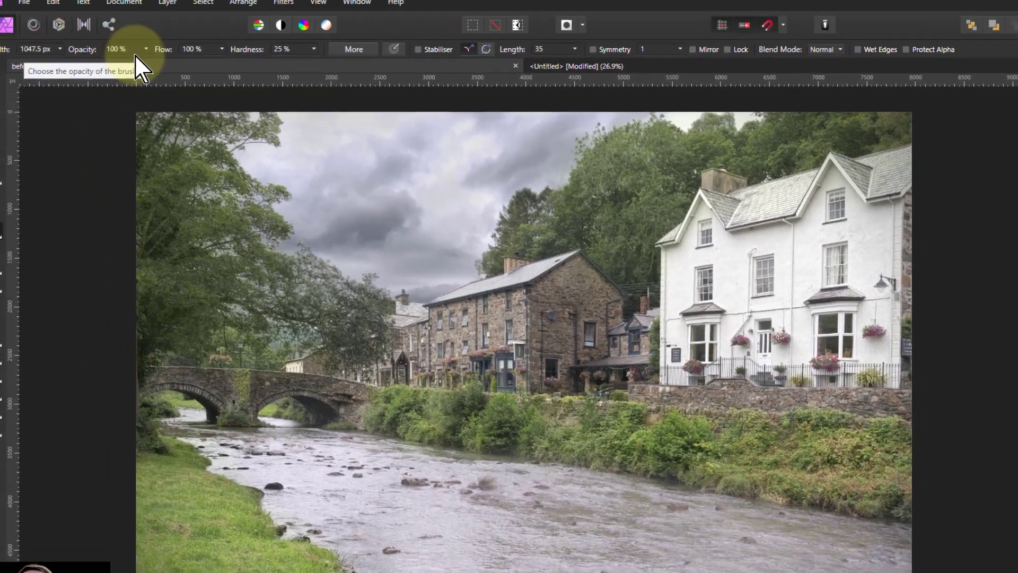
{"action": "left_click", "coordinate": [146, 49]}
{"action": "mouse_move", "coordinate": [151, 62]}
{"action": "left_mouse_down"}
{"action": "mouse_move", "coordinate": [83, 64]}
{"action": "mouse_move", "coordinate": [87, 75]}
{"action": "left_mouse_up"}
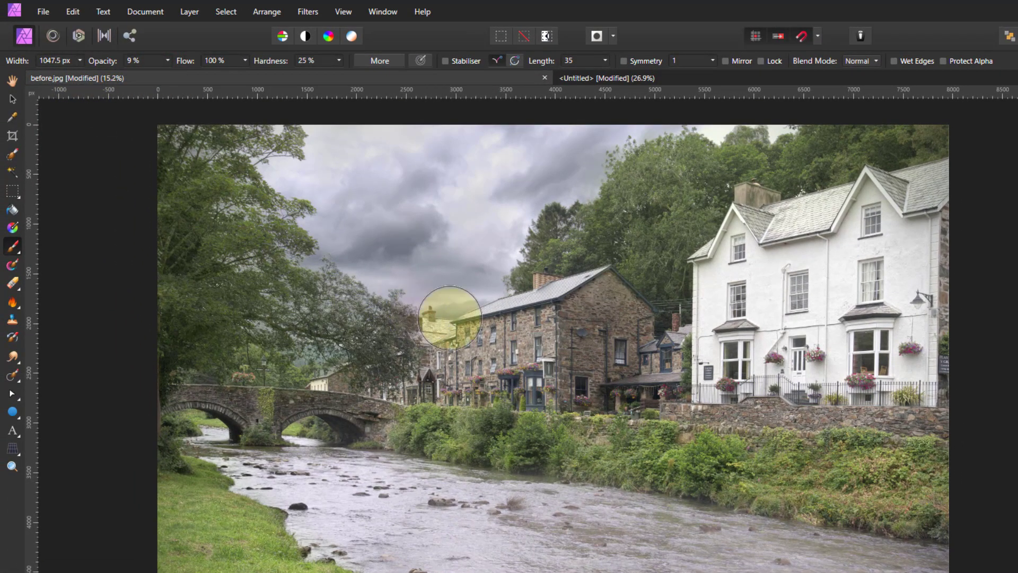
{"action": "mouse_move", "coordinate": [525, 339]}
{"action": "left_mouse_down"}
{"action": "mouse_move", "coordinate": [479, 350]}
{"action": "mouse_move", "coordinate": [542, 335]}
{"action": "left_mouse_up"}
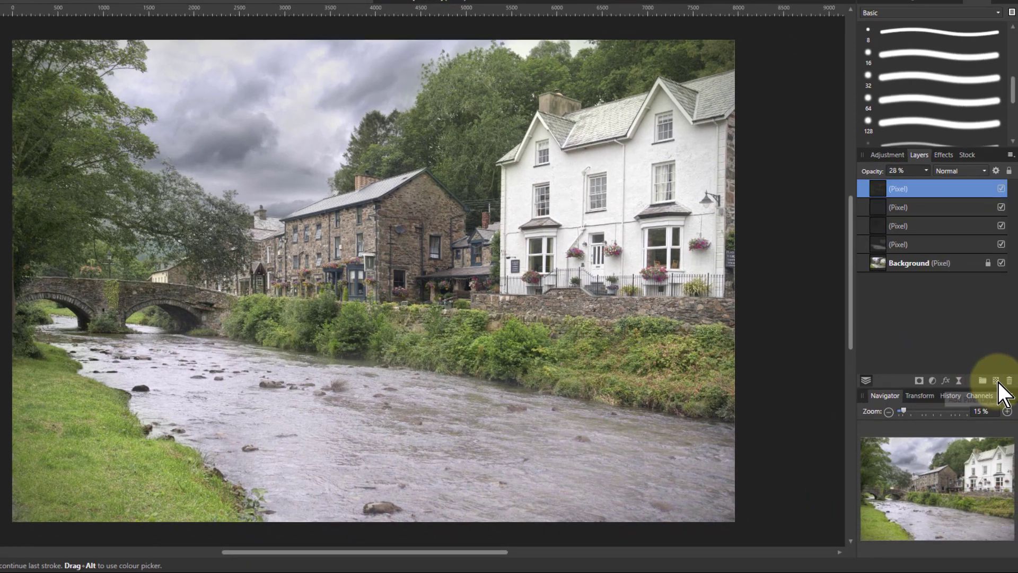
Step: Add a new pixel layer, switch it to Add blend mode, and brush pink over the stone house
{"action": "left_click", "coordinate": [995, 380]}
{"action": "mouse_move", "coordinate": [335, 232]}
{"action": "left_mouse_down"}
{"action": "mouse_move", "coordinate": [329, 227]}
{"action": "mouse_move", "coordinate": [357, 234]}
{"action": "mouse_move", "coordinate": [299, 239]}
{"action": "mouse_move", "coordinate": [342, 250]}
{"action": "left_mouse_up"}
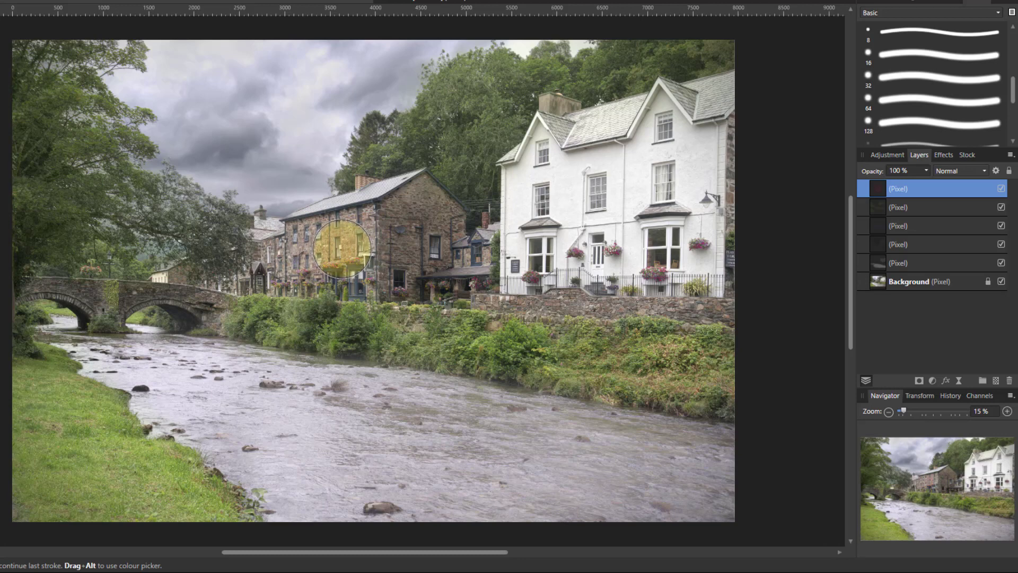
{"action": "left_click", "coordinate": [947, 174]}
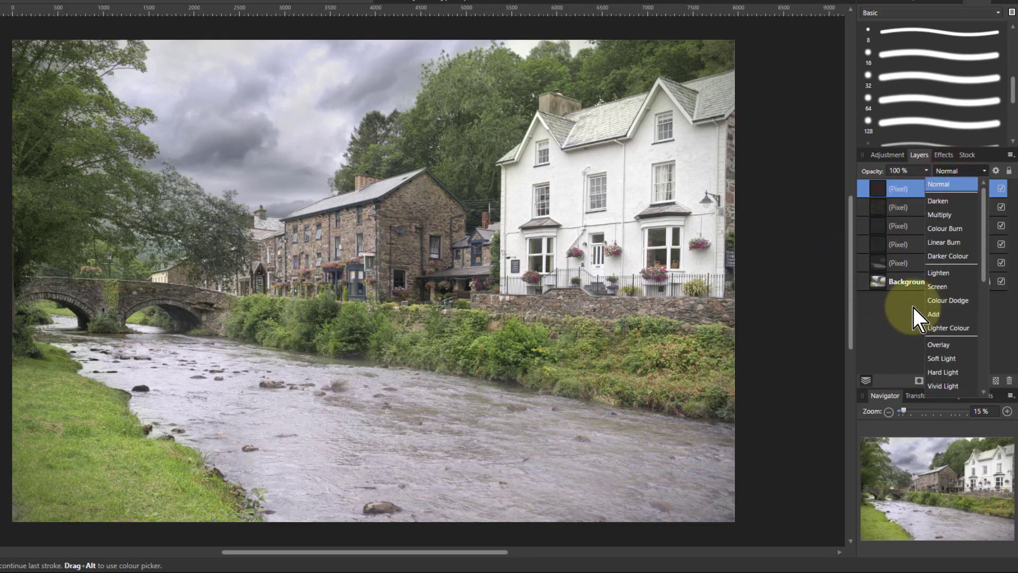
{"action": "left_click", "coordinate": [938, 315]}
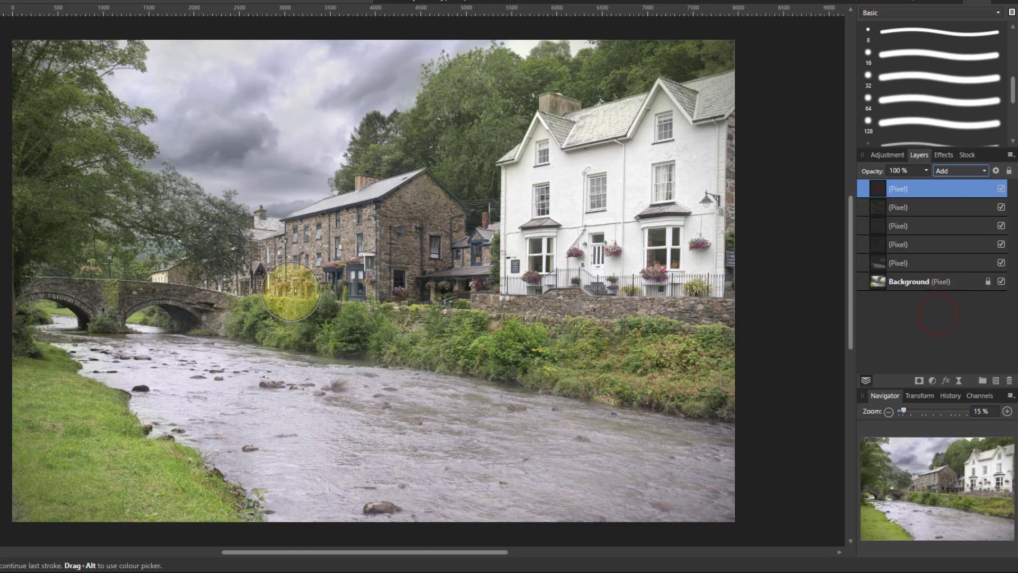
{"action": "mouse_move", "coordinate": [352, 237]}
{"action": "left_mouse_down"}
{"action": "mouse_move", "coordinate": [300, 237]}
{"action": "mouse_move", "coordinate": [307, 262]}
{"action": "mouse_move", "coordinate": [352, 266]}
{"action": "mouse_move", "coordinate": [361, 280]}
{"action": "mouse_move", "coordinate": [388, 265]}
{"action": "mouse_move", "coordinate": [395, 218]}
{"action": "left_mouse_up"}
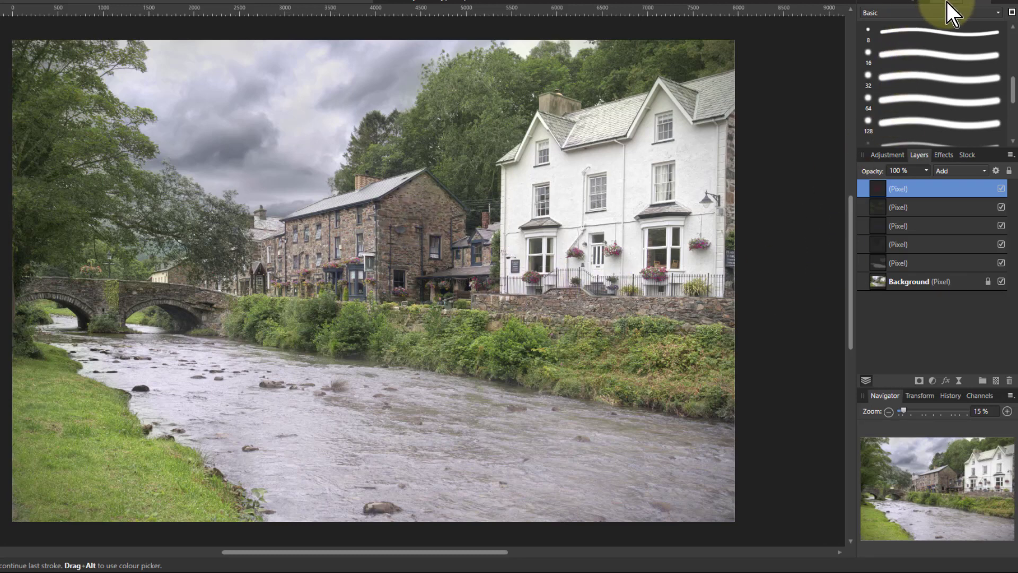
Step: Choose a dusty, less saturated pink on the colour wheel and paint the stone house's front wall
{"action": "left_click", "coordinate": [883, 2]}
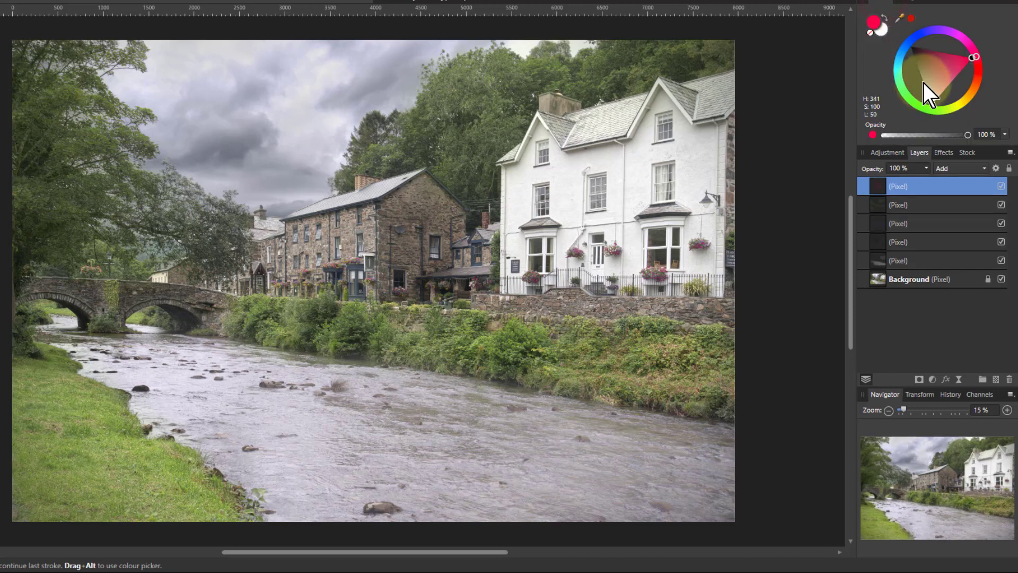
{"action": "left_click_drag", "start_coordinate": [961, 62], "coordinate": [944, 70]}
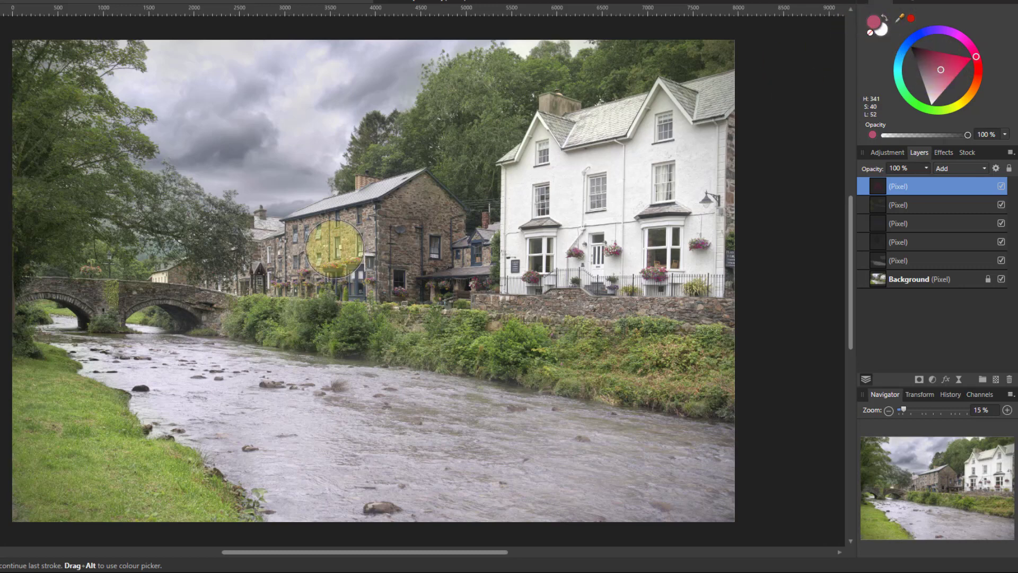
{"action": "mouse_move", "coordinate": [346, 244]}
{"action": "left_mouse_down"}
{"action": "mouse_move", "coordinate": [370, 231]}
{"action": "mouse_move", "coordinate": [313, 239]}
{"action": "left_mouse_up"}
{"action": "mouse_move", "coordinate": [370, 279]}
{"action": "left_mouse_down"}
{"action": "mouse_move", "coordinate": [342, 249]}
{"action": "mouse_move", "coordinate": [297, 249]}
{"action": "mouse_move", "coordinate": [339, 252]}
{"action": "mouse_move", "coordinate": [420, 209]}
{"action": "left_mouse_up"}
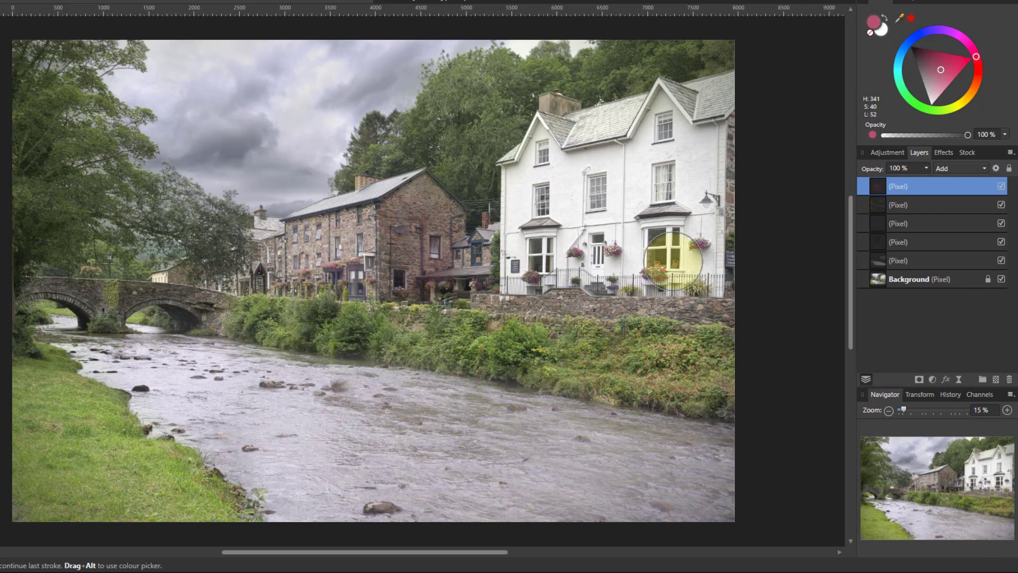
Step: Darken the colour to a deep muted red and tint the upper wall and the bushes beside the bridge
{"action": "left_click_drag", "start_coordinate": [934, 64], "coordinate": [928, 59]}
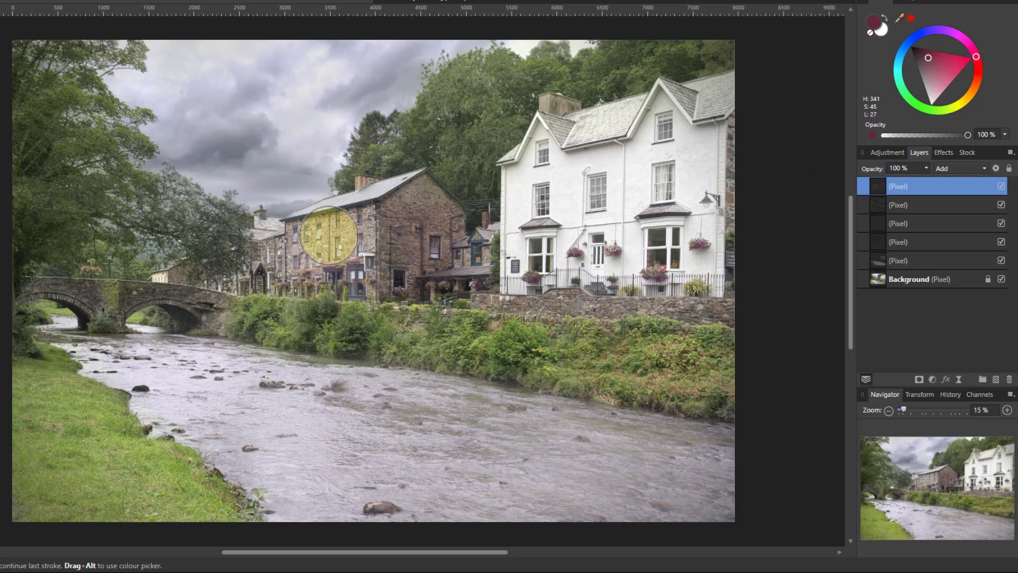
{"action": "left_click_drag", "start_coordinate": [329, 234], "coordinate": [324, 239]}
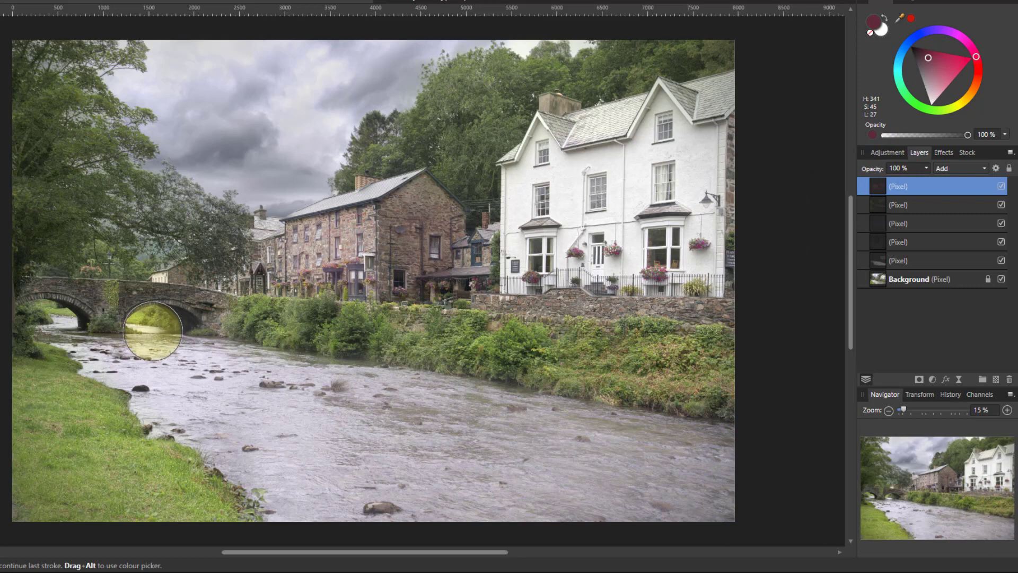
{"action": "mouse_move", "coordinate": [171, 311]}
{"action": "left_mouse_down"}
{"action": "mouse_move", "coordinate": [215, 300]}
{"action": "mouse_move", "coordinate": [216, 308]}
{"action": "mouse_move", "coordinate": [145, 294]}
{"action": "mouse_move", "coordinate": [109, 312]}
{"action": "mouse_move", "coordinate": [74, 286]}
{"action": "mouse_move", "coordinate": [9, 292]}
{"action": "left_mouse_up"}
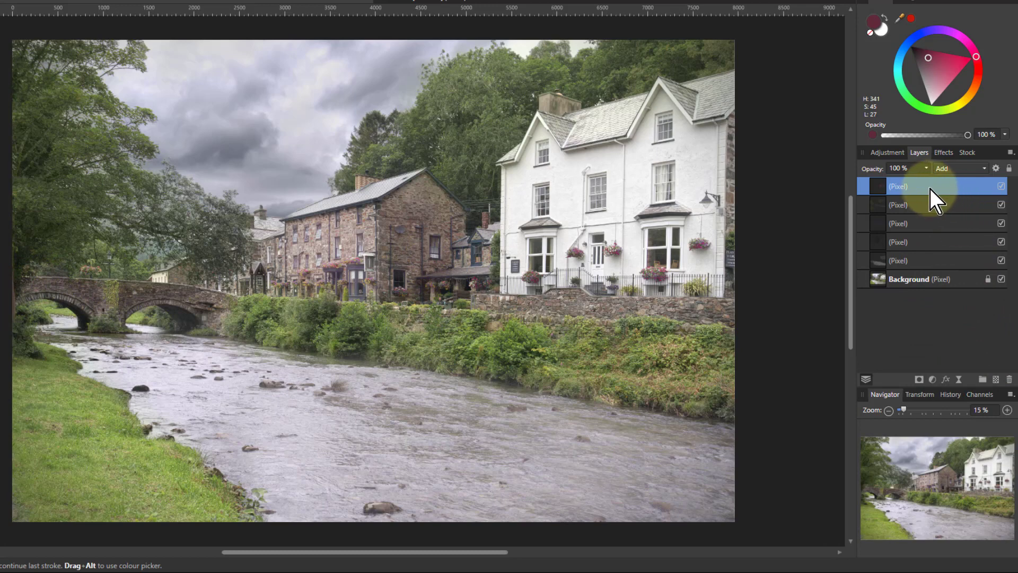
Step: Set the pink tint layer to 75% opacity with Soft Light blending, then add an empty pixel layer on top
{"action": "left_click", "coordinate": [927, 169]}
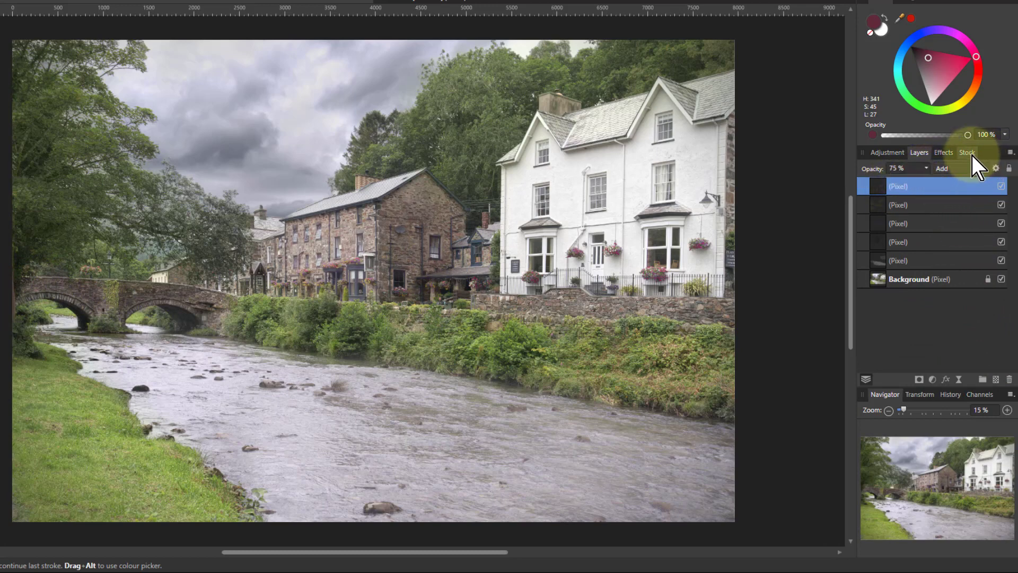
{"action": "left_click", "coordinate": [957, 169]}
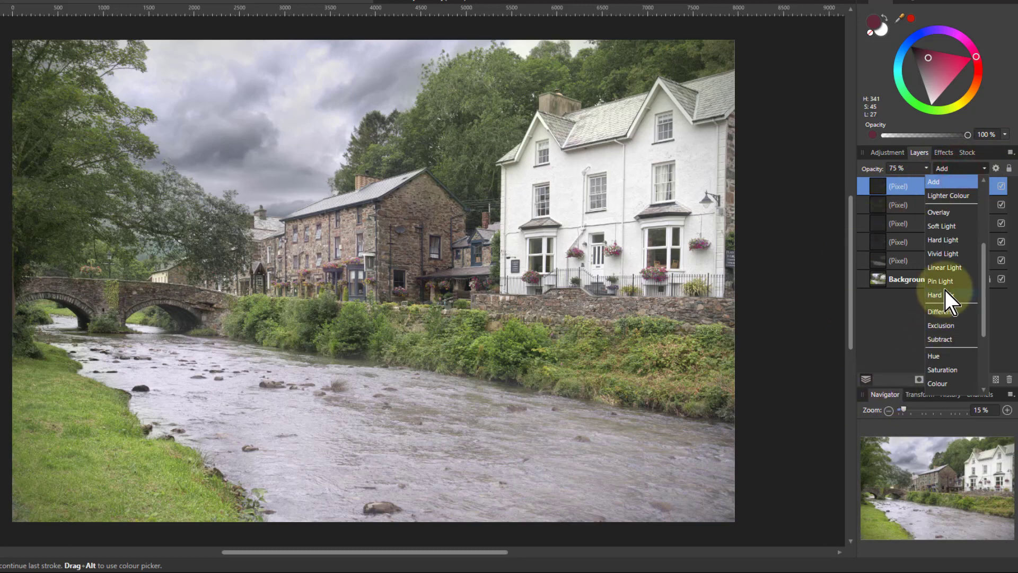
{"action": "left_click", "coordinate": [943, 228]}
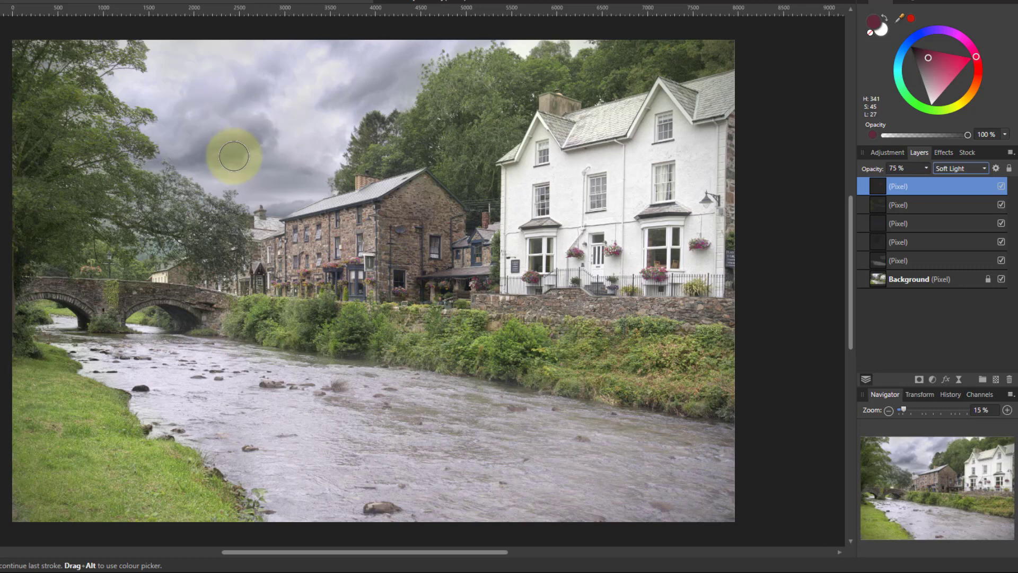
{"action": "left_click", "coordinate": [995, 379]}
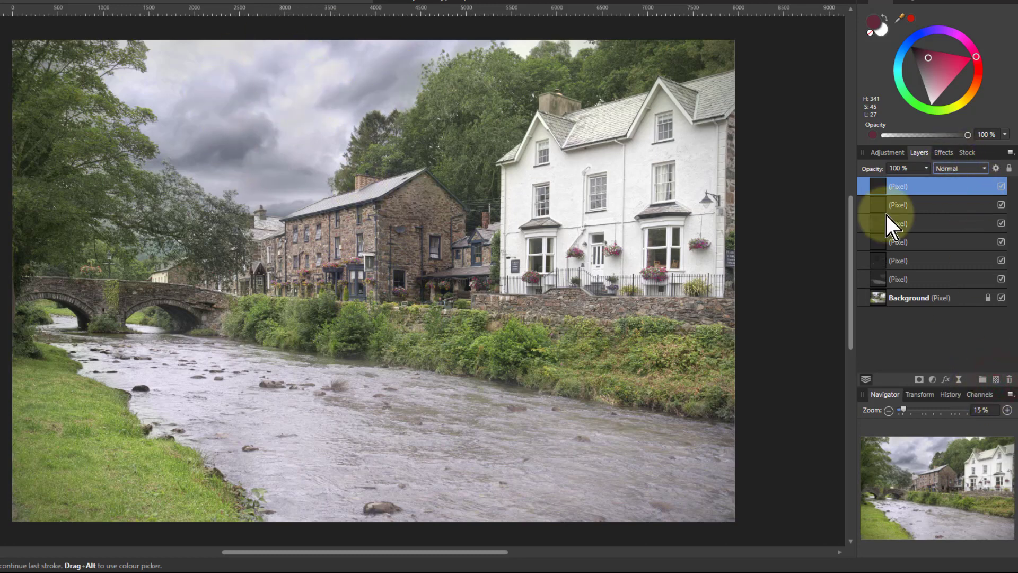
Step: Pick purple (H 299), enlarge the brush with ], and dab a faint purple tint onto the sky
{"action": "left_click", "coordinate": [959, 36]}
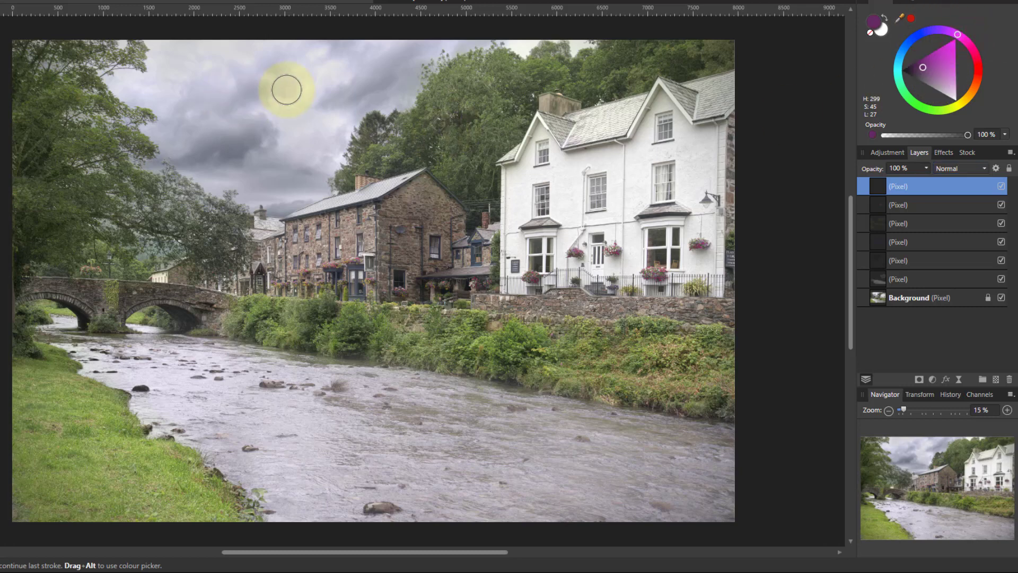
{"action": "key", "text": "bracketright"}
{"action": "key", "text": "bracketright"}
{"action": "key", "text": "bracketright"}
{"action": "key", "text": "bracketright"}
{"action": "key", "text": "bracketright"}
{"action": "key", "text": "bracketright"}
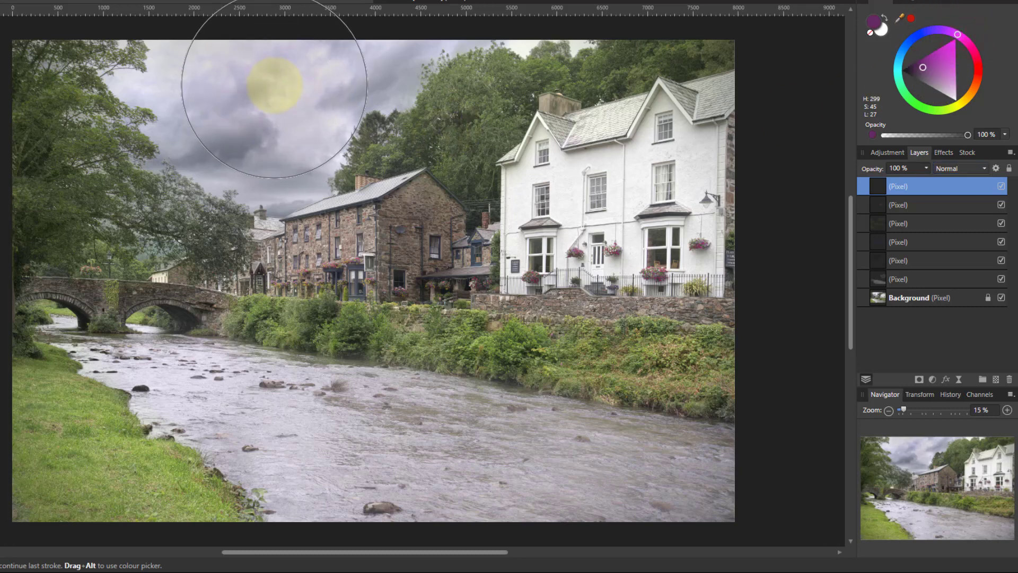
{"action": "left_click", "coordinate": [350, 35]}
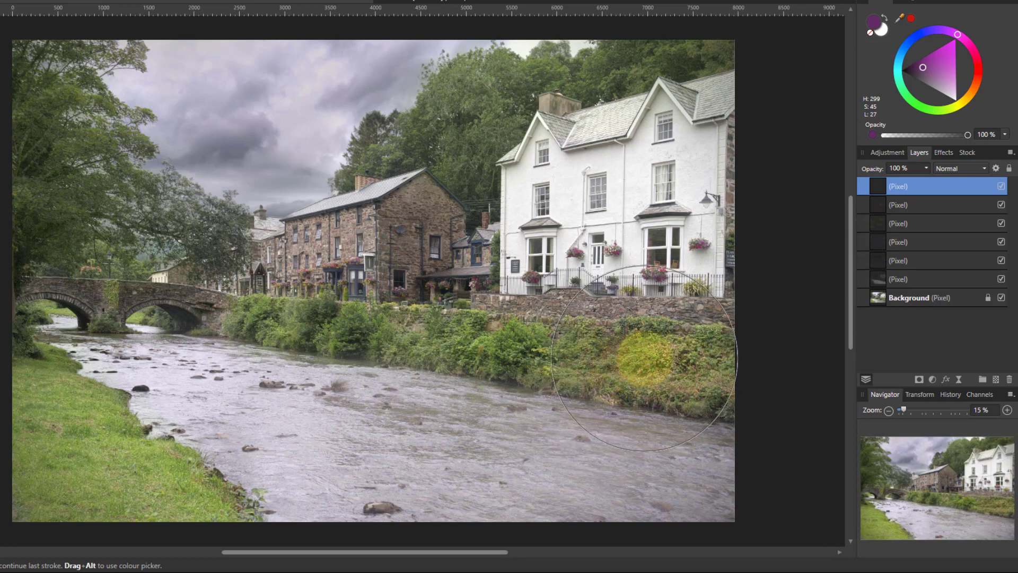
Step: Select all six tint layers, toggle their visibility to compare, then undo a stray purple stroke
{"action": "left_click", "coordinate": [929, 279], "text": "shift"}
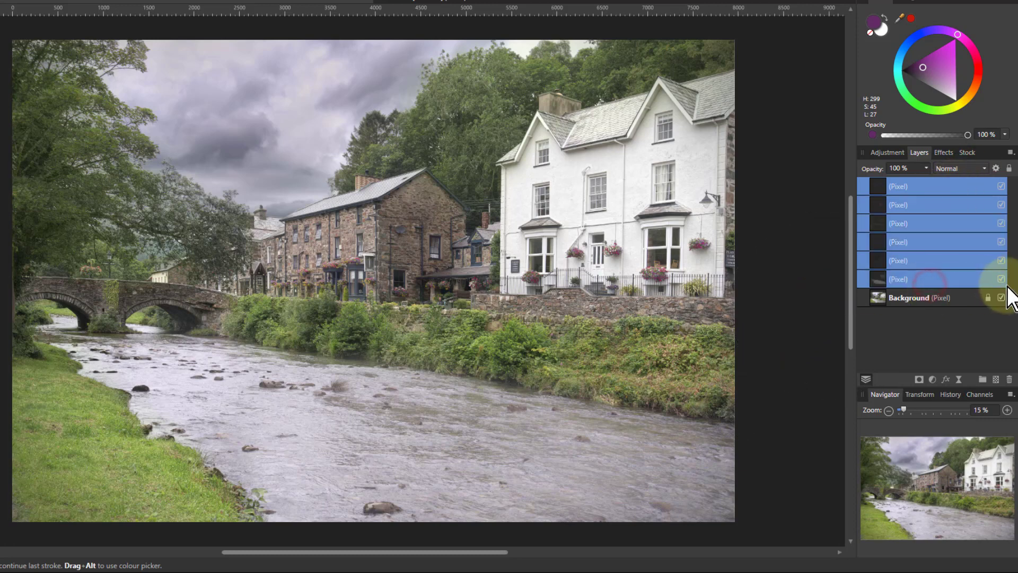
{"action": "left_click", "coordinate": [1001, 186]}
{"action": "left_click", "coordinate": [1001, 186]}
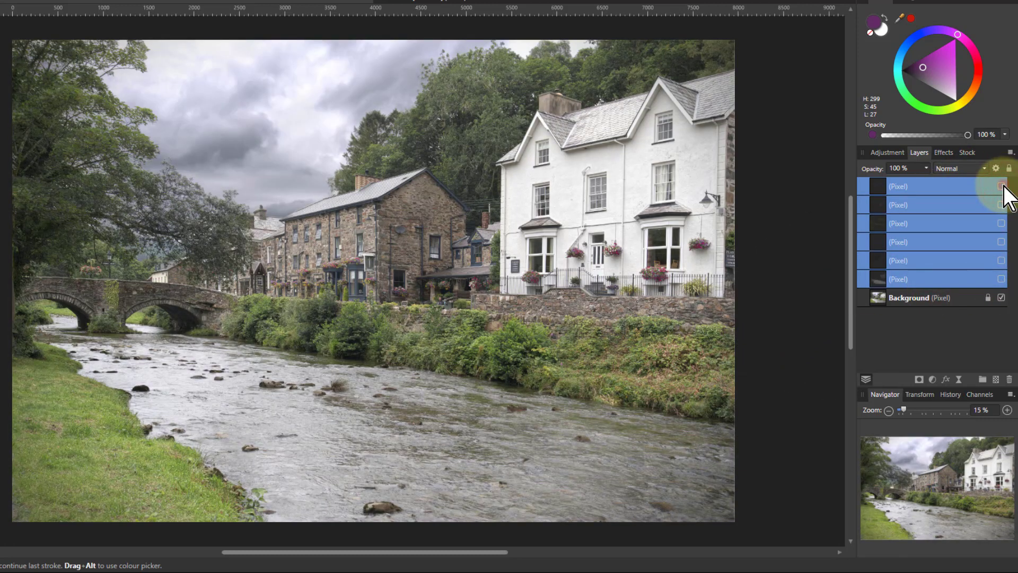
{"action": "left_click", "coordinate": [1001, 187]}
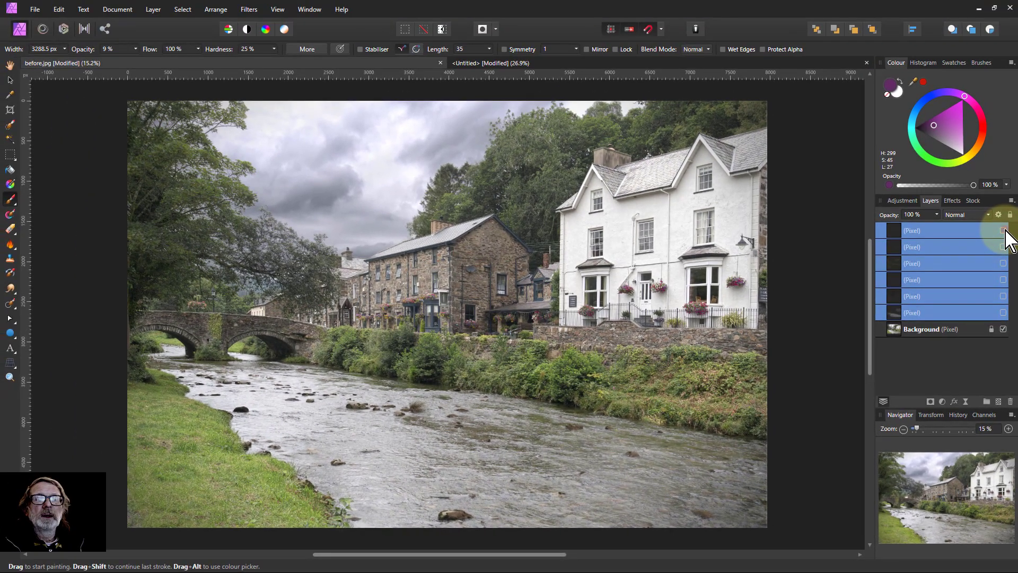
{"action": "left_click", "coordinate": [1004, 231]}
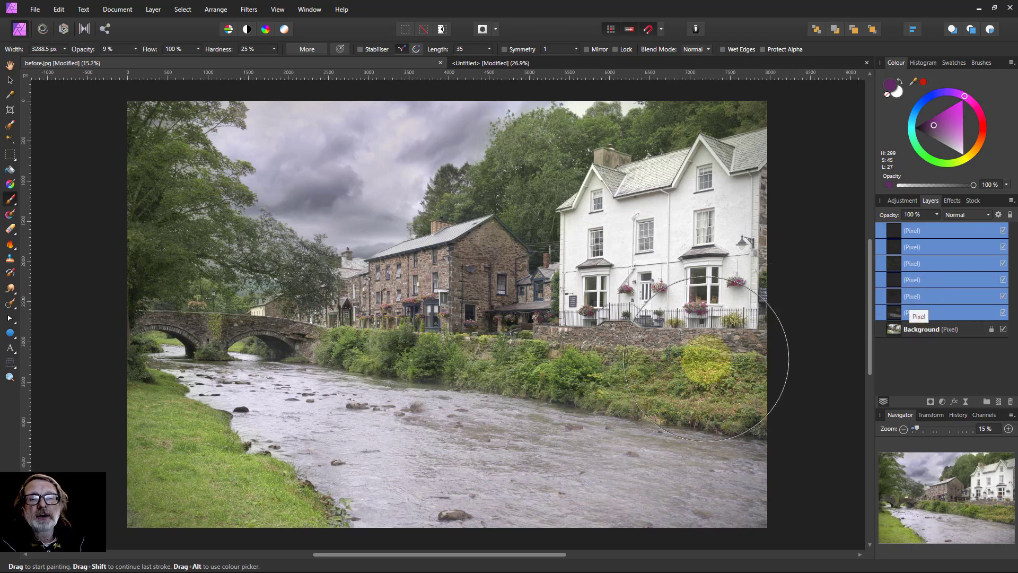
{"action": "left_click_drag", "start_coordinate": [684, 356], "coordinate": [643, 232]}
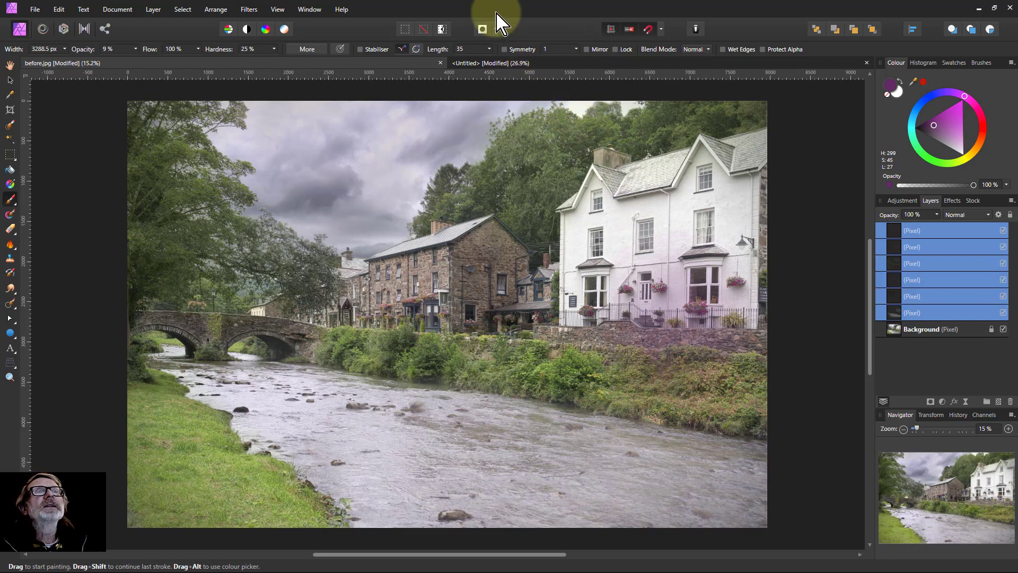
{"action": "key", "text": "ctrl+z"}
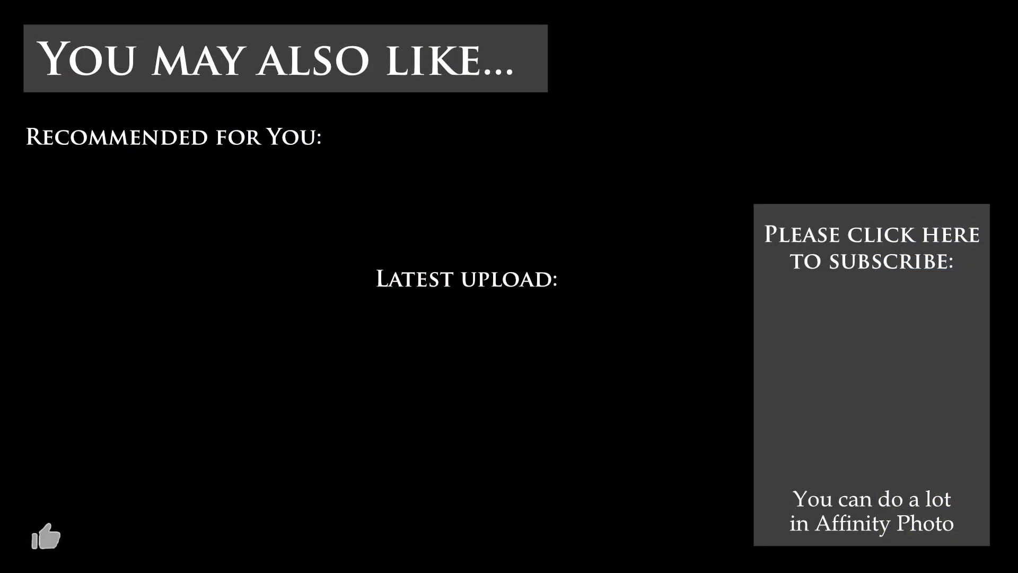